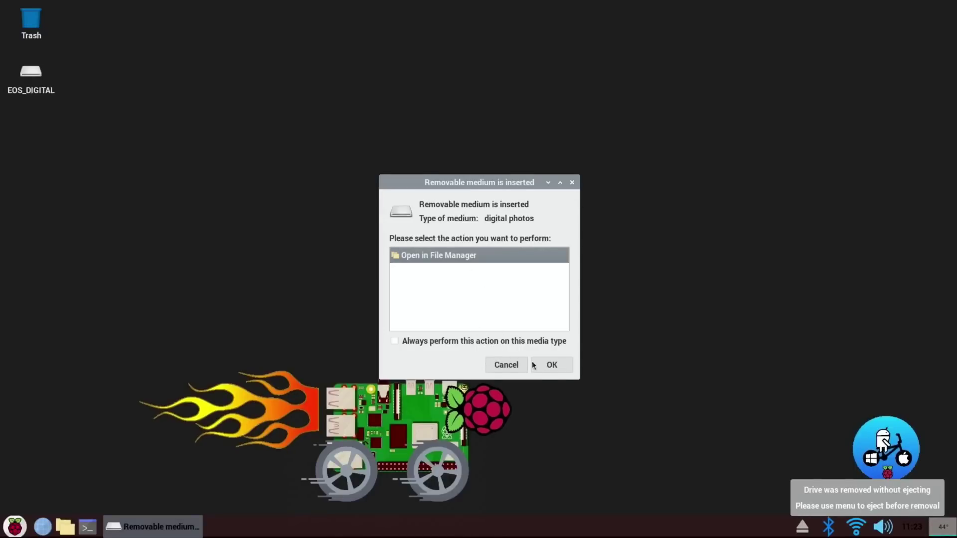
Step: Open the inserted EOS_DIGITAL card in the file manager and peek inside its games folder
left_click(536, 359)
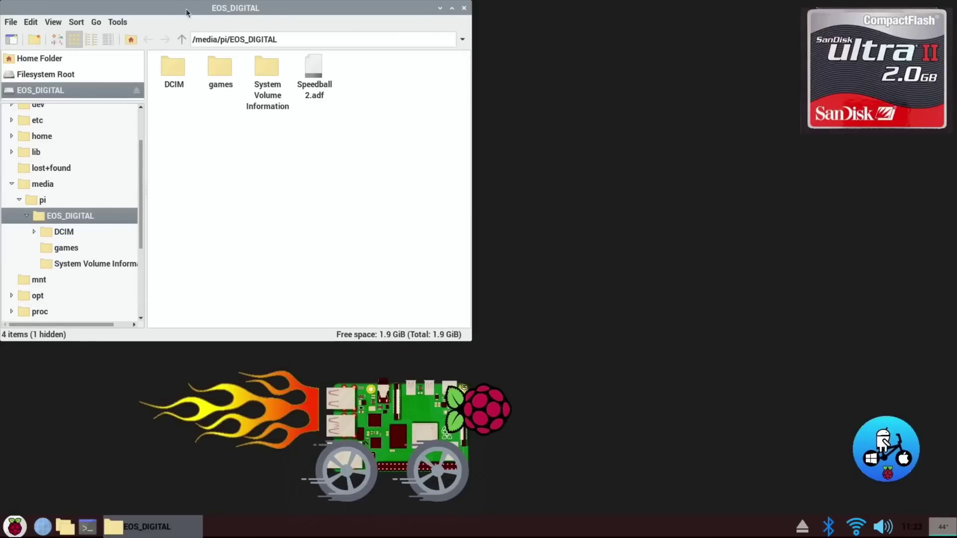
left_click_drag(187, 8, 266, 99)
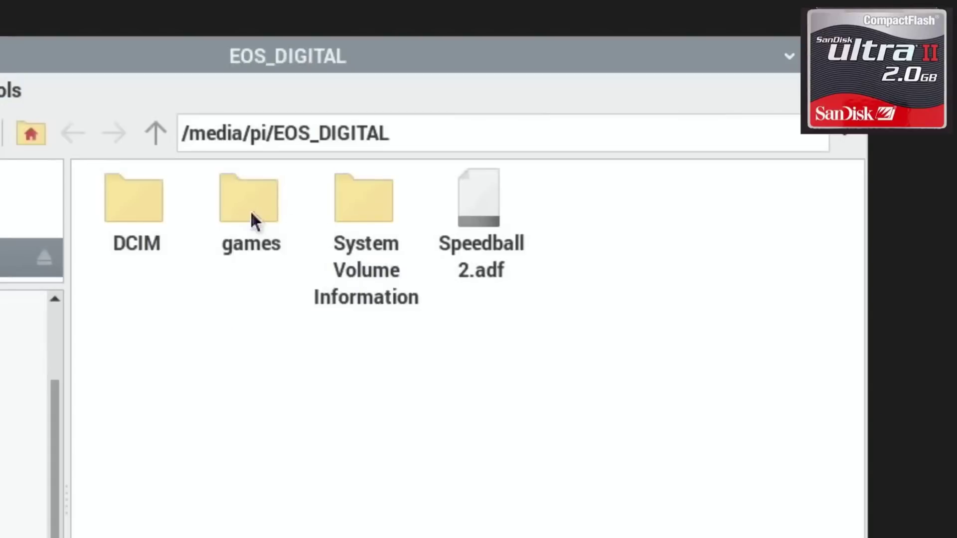
double_click(301, 161)
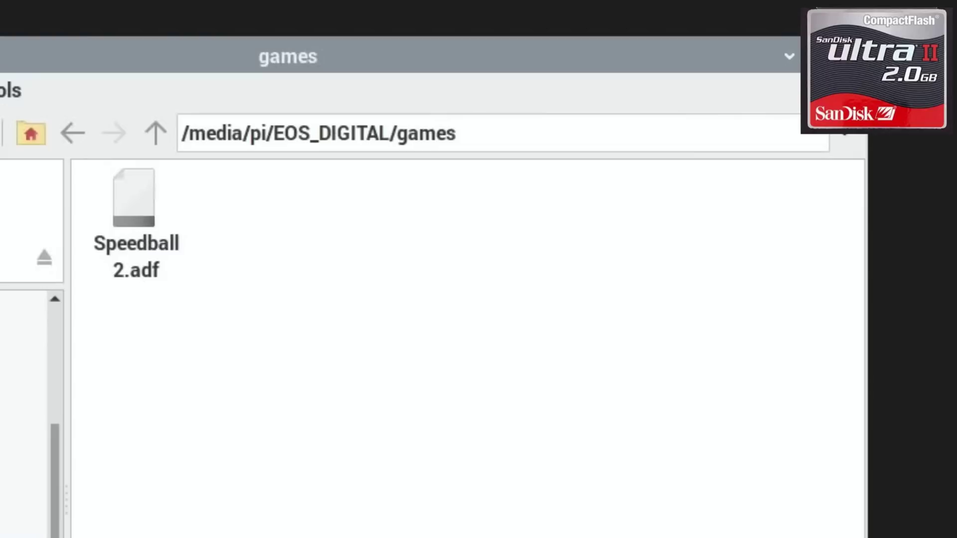
left_click(70, 133)
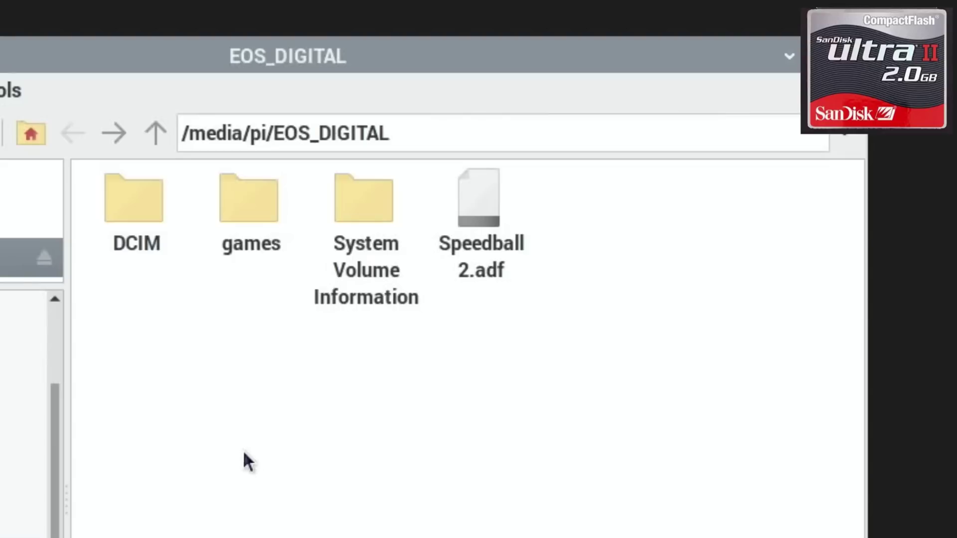
Step: Open the card's DCIM folder and then its 100CANON photo folder
left_click(143, 210)
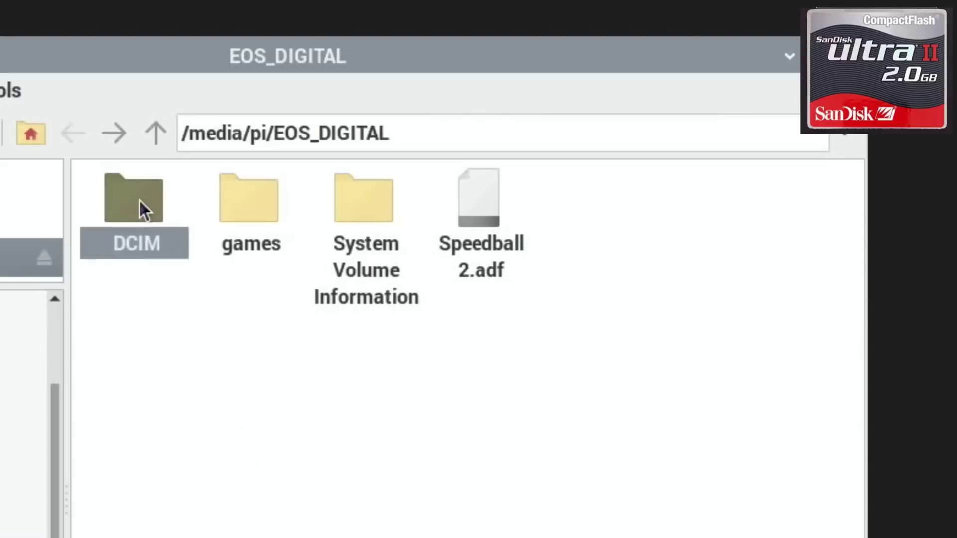
double_click(139, 199)
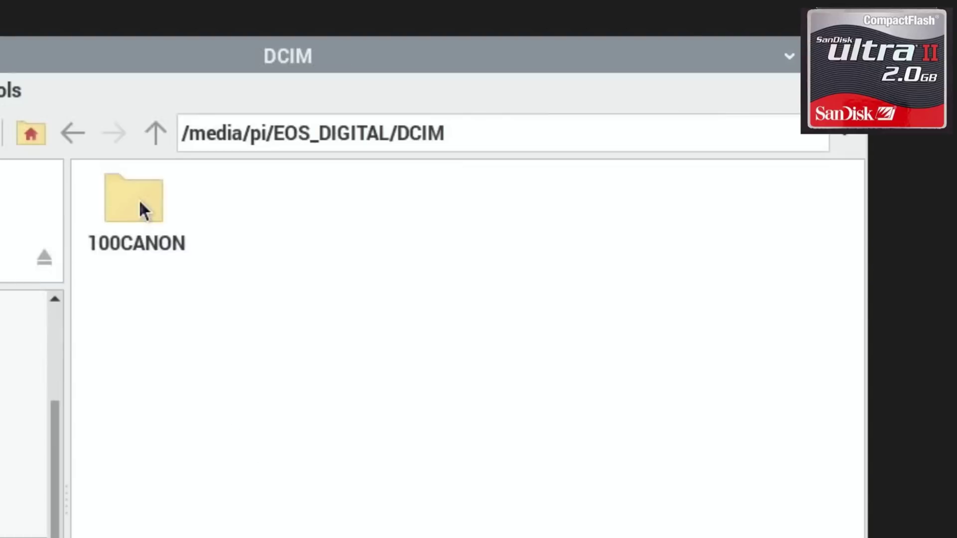
double_click(139, 199)
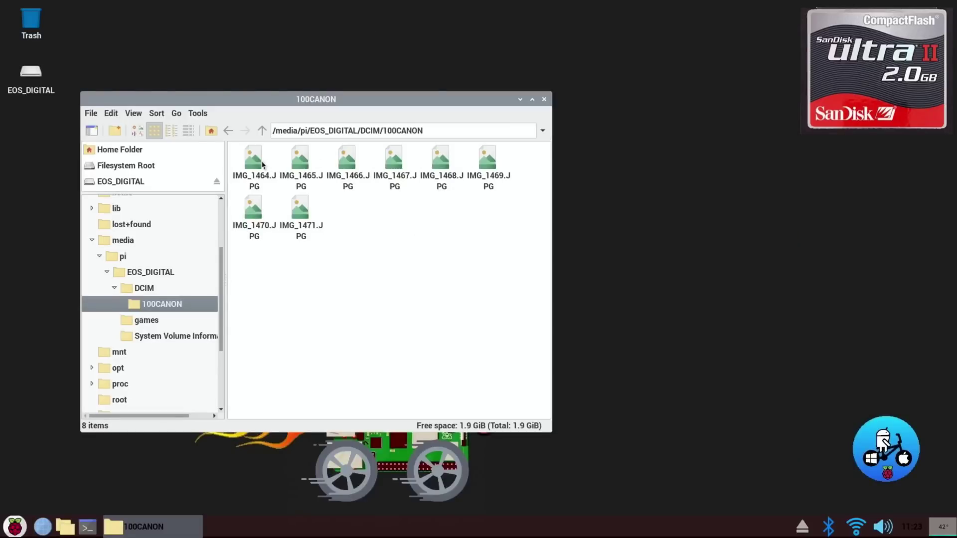
Step: View photos IMG_1464 through IMG_1467 one at a time, leaving IMG_1467 centred on screen
left_click_drag(252, 116, 352, 100)
double_click(355, 143)
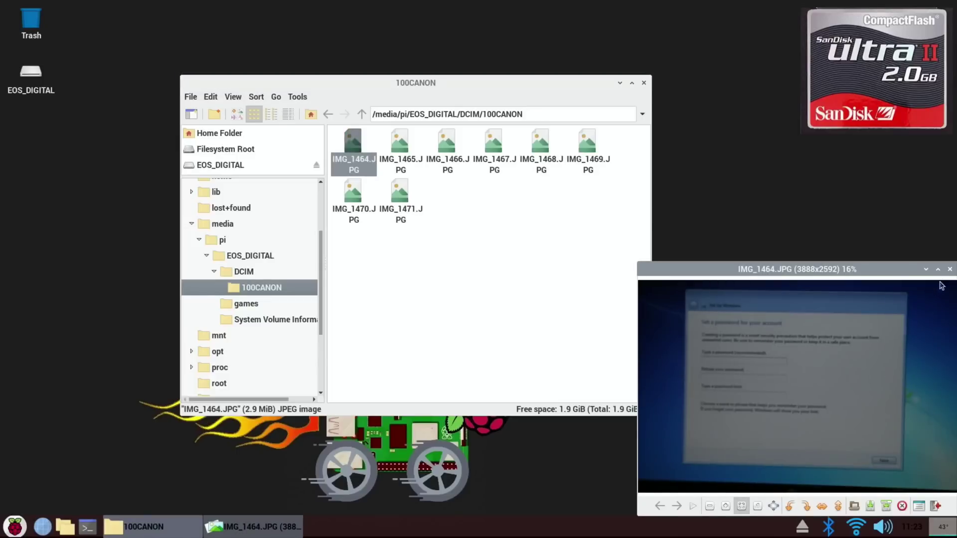
left_click(949, 269)
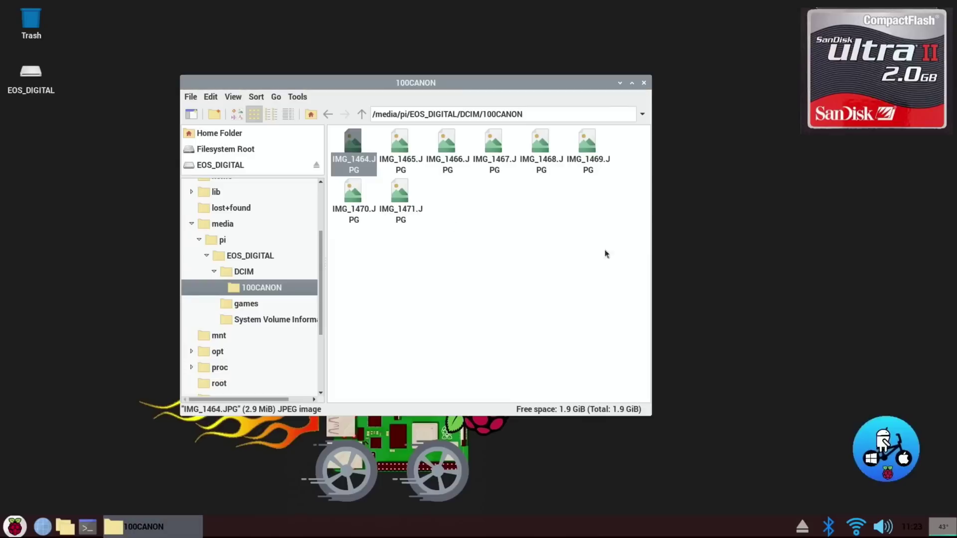
double_click(398, 145)
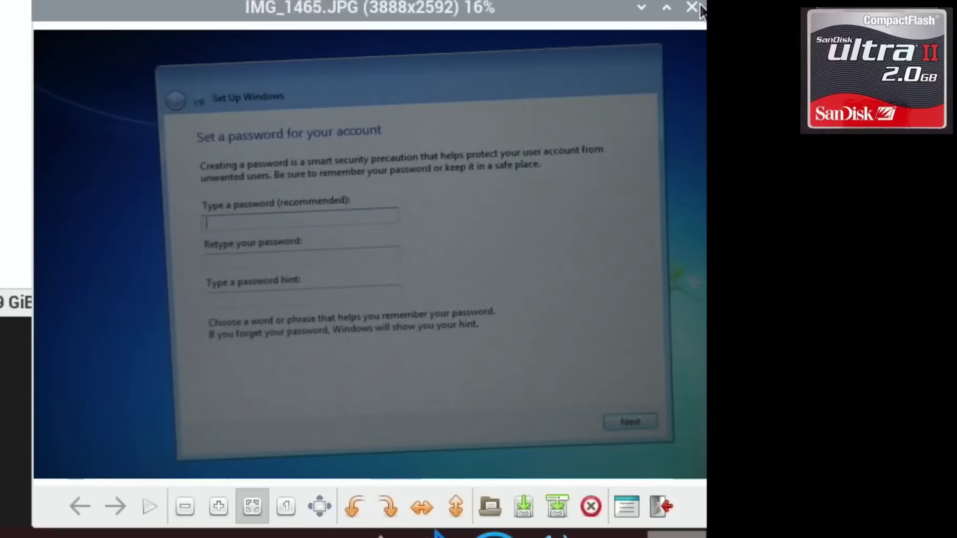
left_click(700, 8)
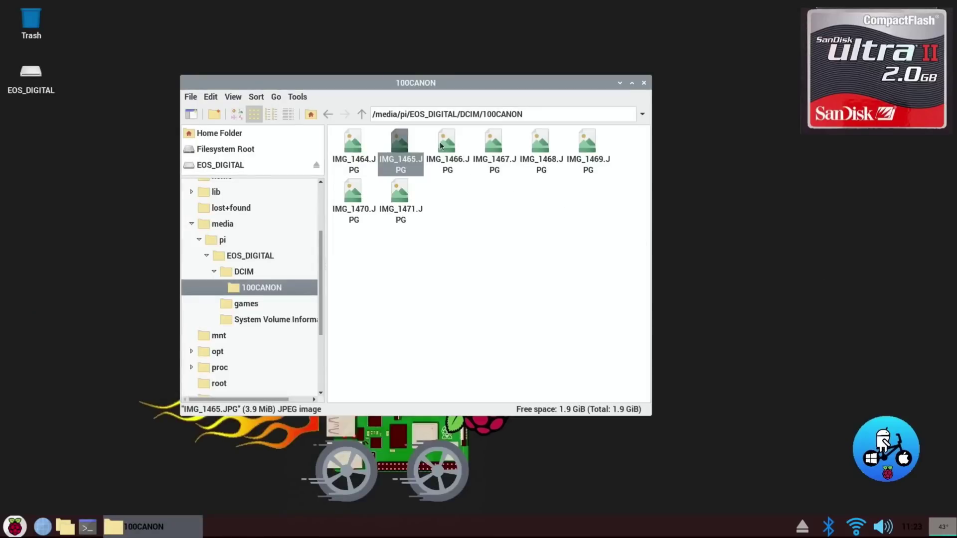
double_click(461, 160)
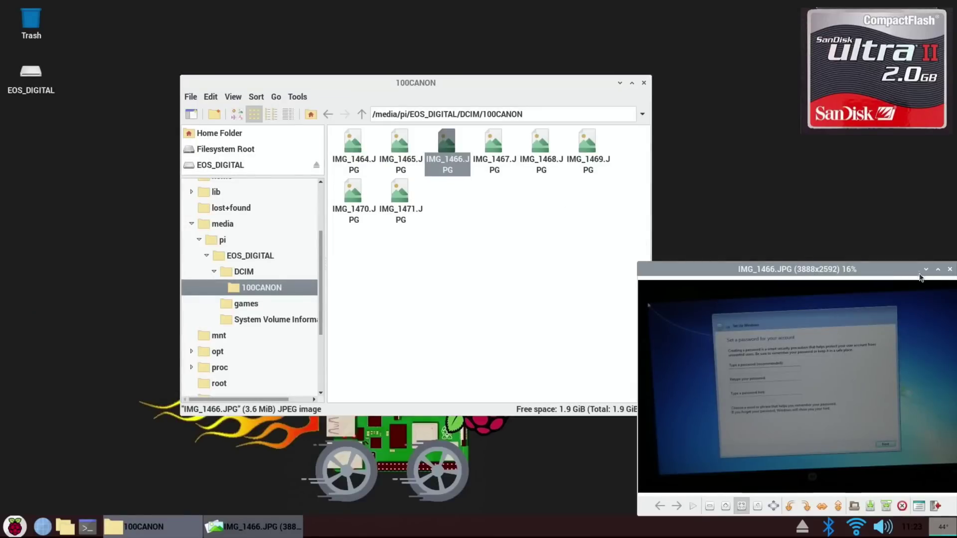
left_click(949, 269)
double_click(487, 168)
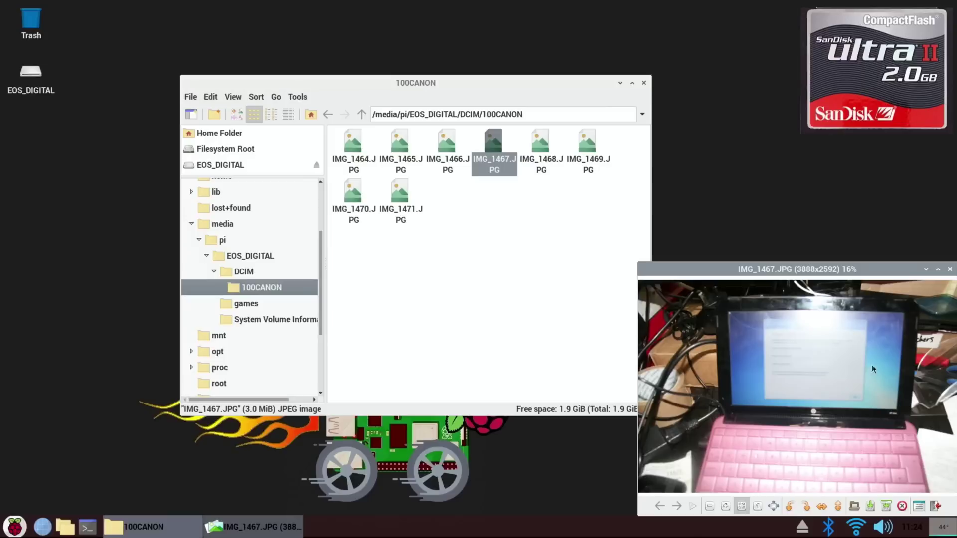
left_click_drag(850, 269, 485, 127)
Step: Maximize the viewer, cycle through all eight photos from IMG_1468 back to IMG_1467, then close it
left_click(572, 127)
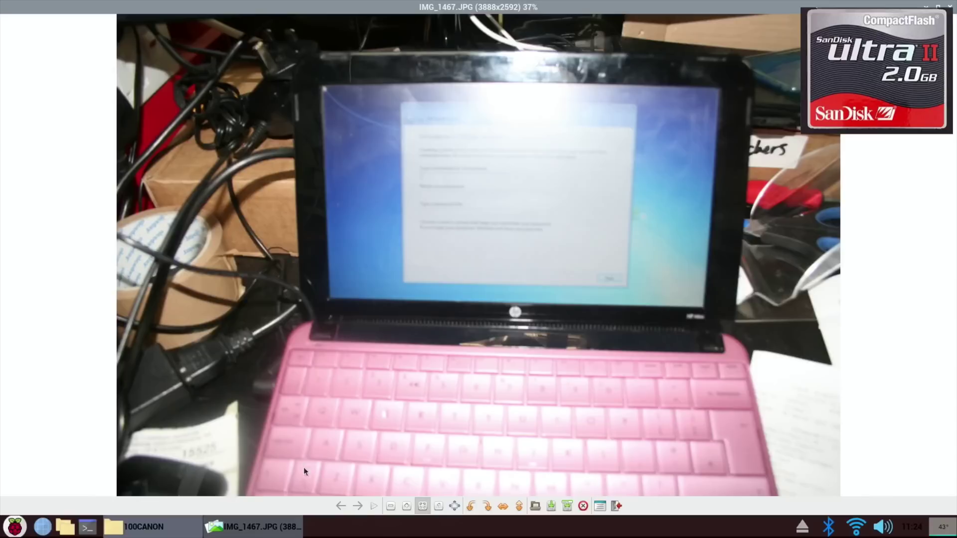
left_click(357, 507)
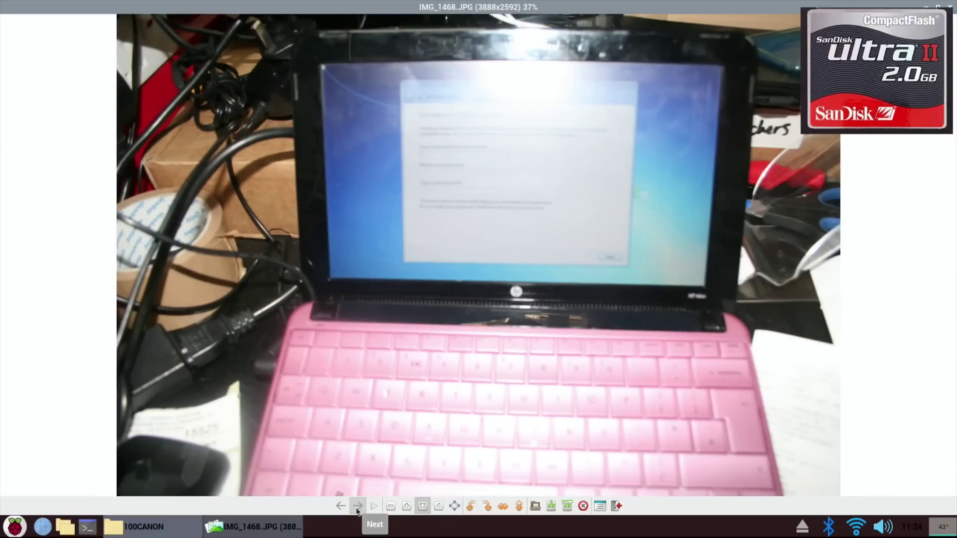
left_click(357, 507)
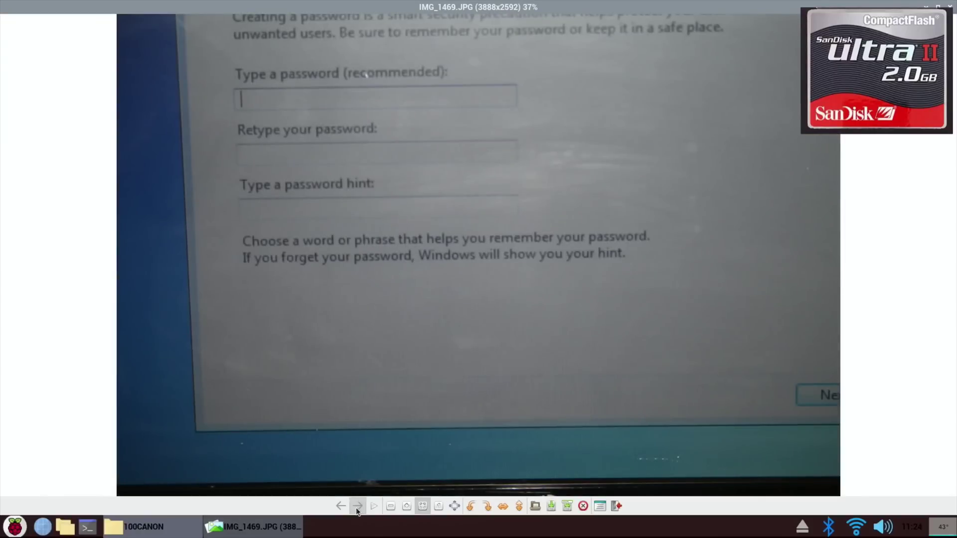
left_click(357, 506)
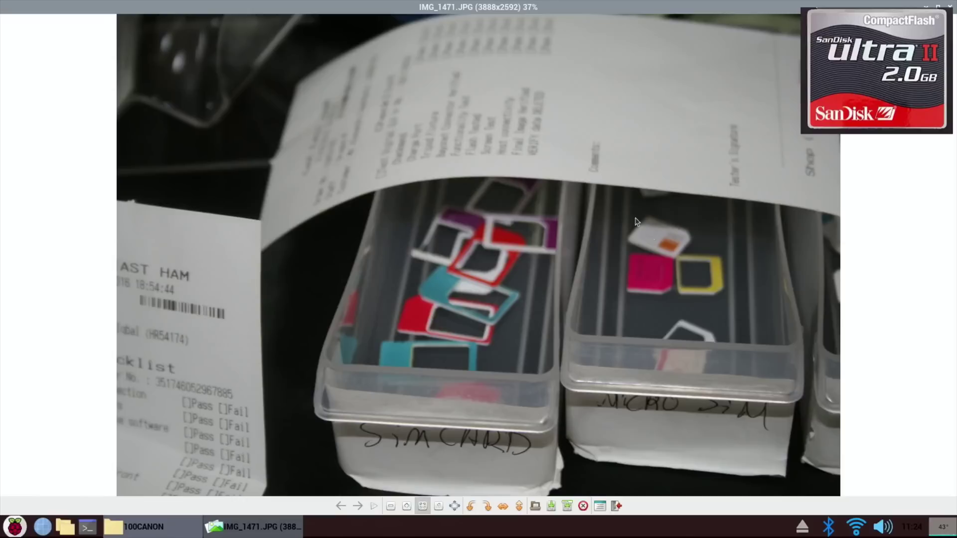
left_click(355, 507)
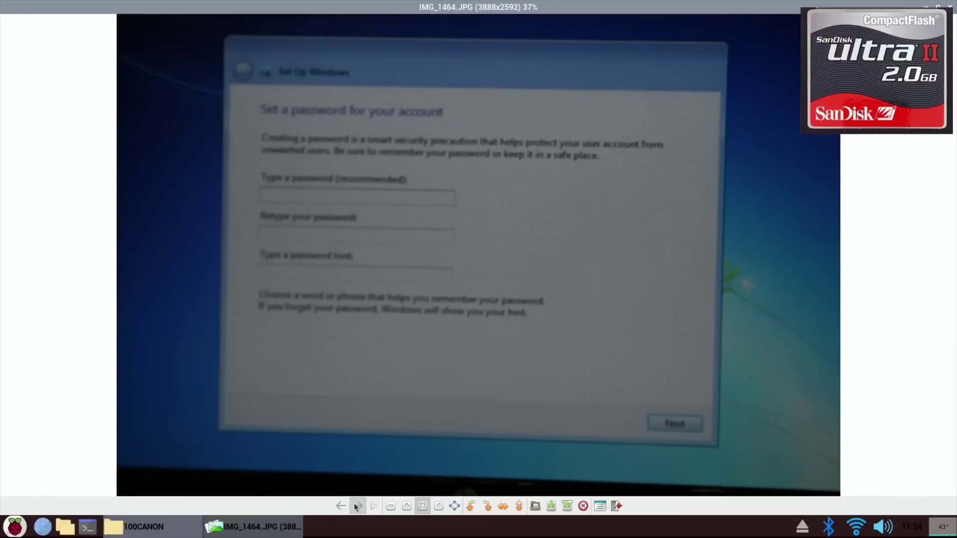
left_click(356, 506)
left_click(355, 505)
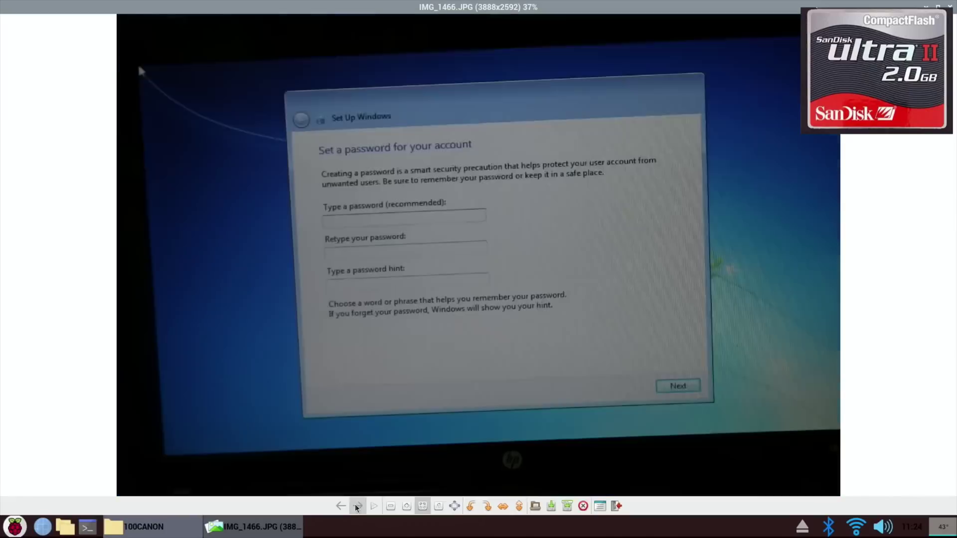
left_click(356, 506)
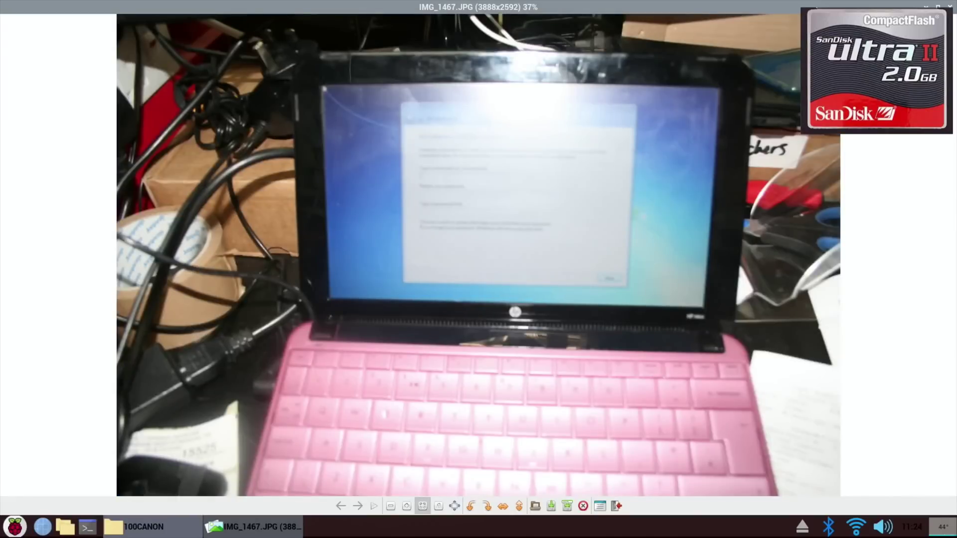
key("Escape")
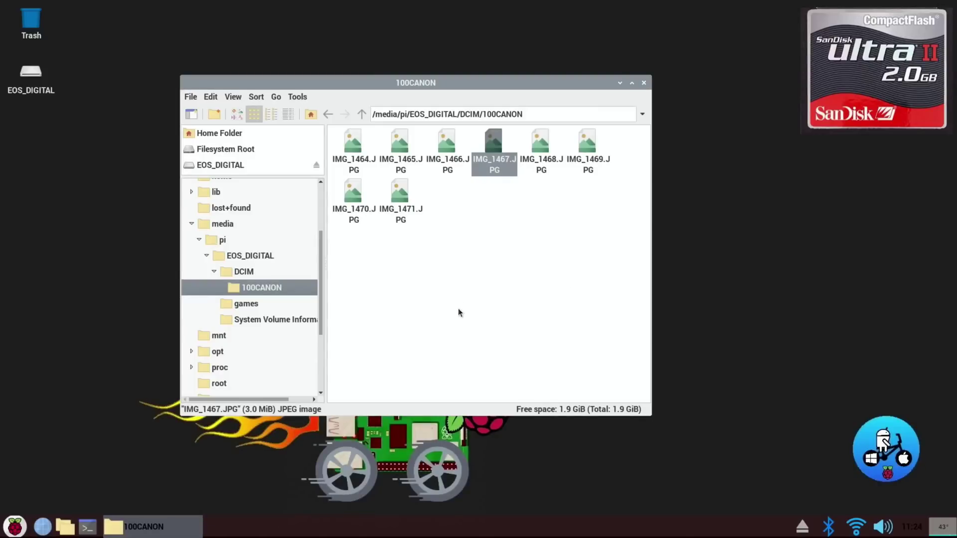
Step: Close the 100CANON folder window and bring up the Raspberry Pi applications menu
left_click_drag(438, 85, 481, 161)
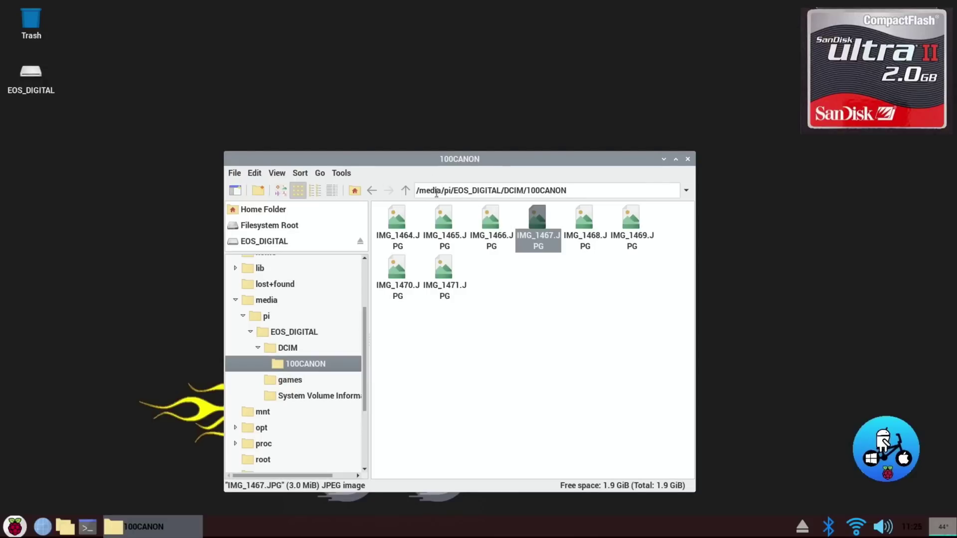
left_click(690, 161)
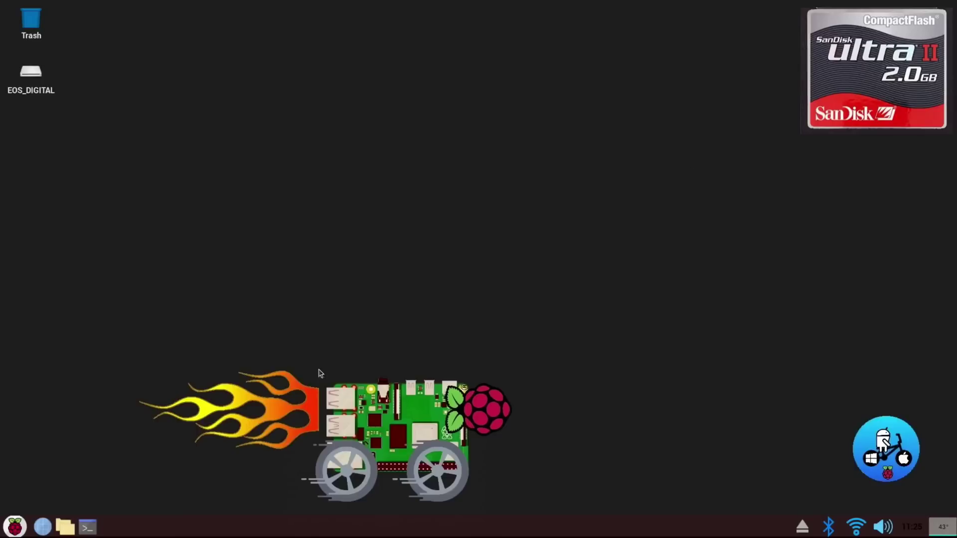
left_click(15, 527)
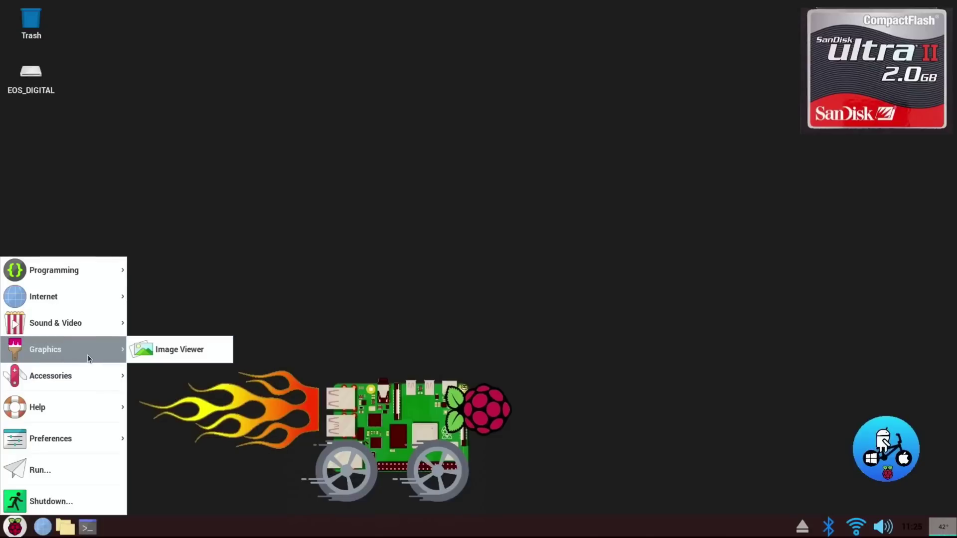
mouse_move(83, 417)
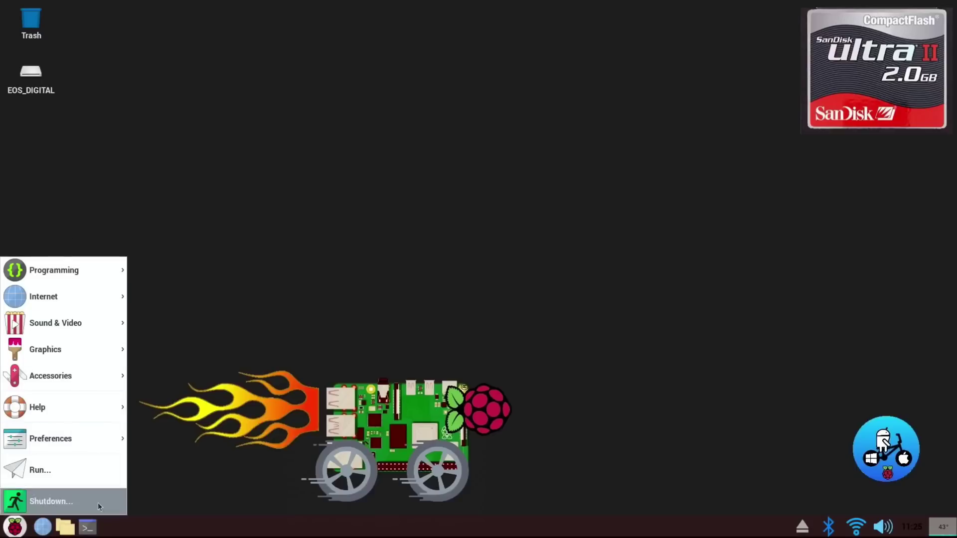
Step: Search Add / Remove Software for 'imager' and install the Raspberry Pi imaging utility (rpi-imager 1.2)
left_click(67, 528)
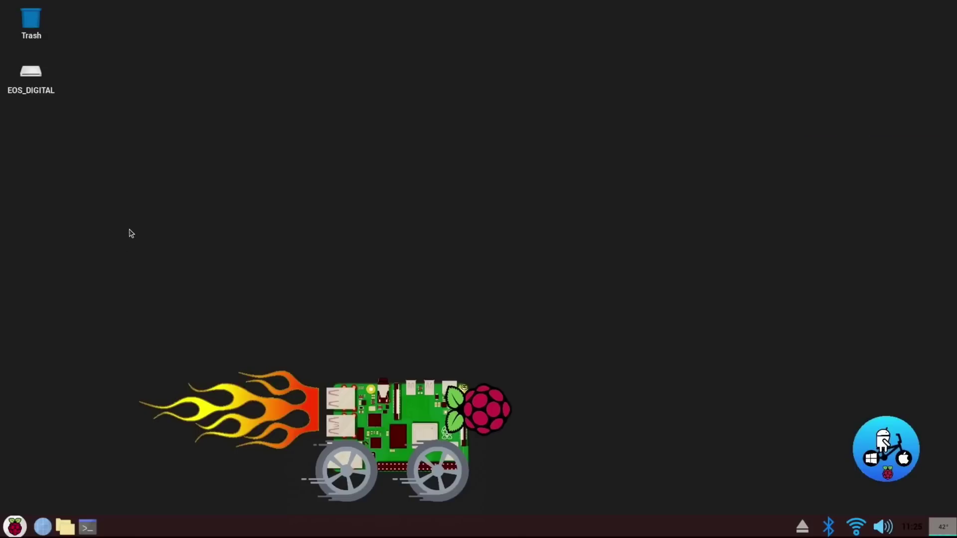
type("imager")
key("Return")
scroll(531, 252, "down", 10)
scroll(533, 237, "down", 5)
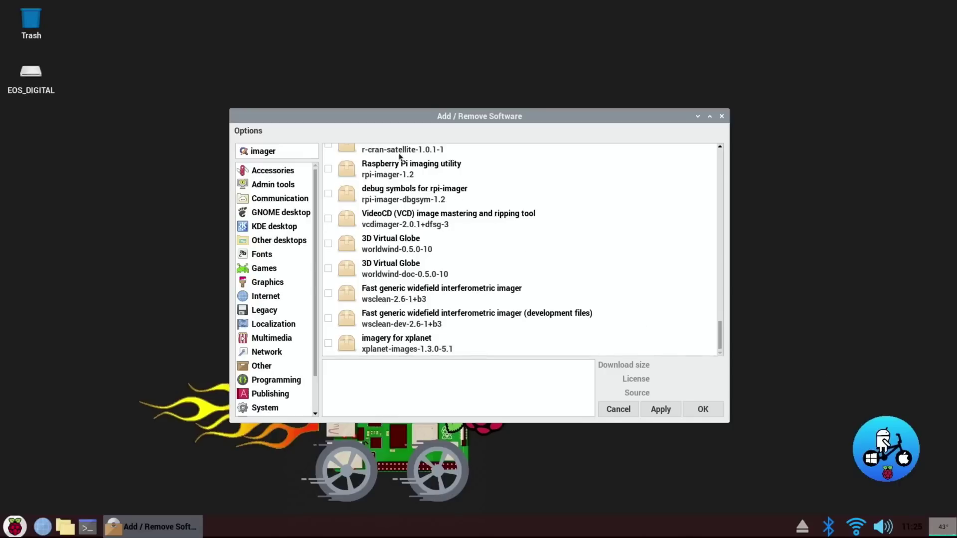
left_click(389, 172)
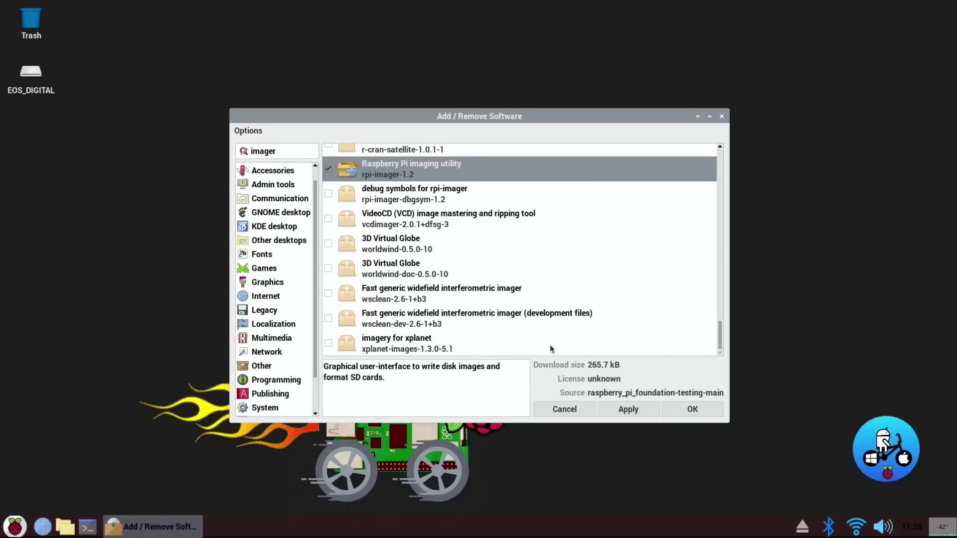
left_click(625, 411)
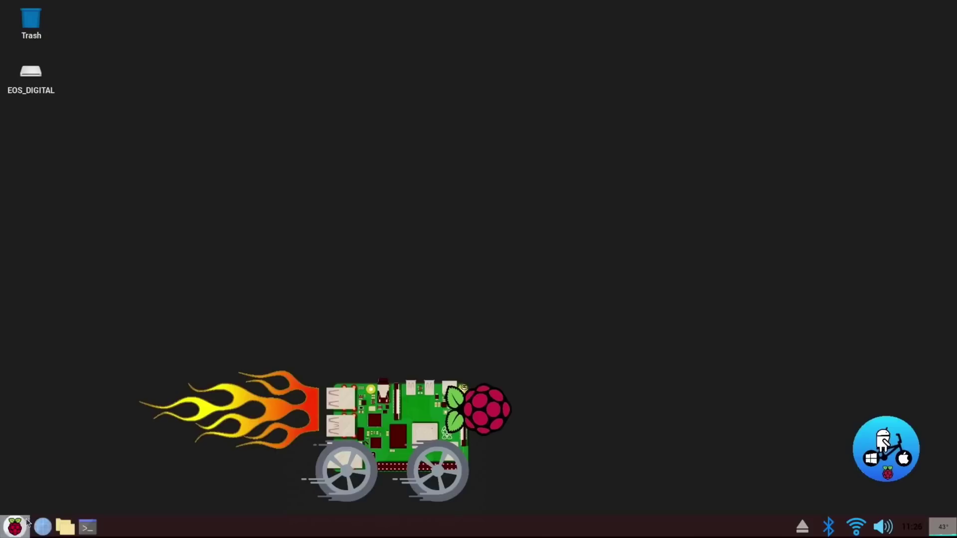
Step: Launch Raspberry Pi Imager and choose the Erase (format as FAT32) option
left_click(15, 526)
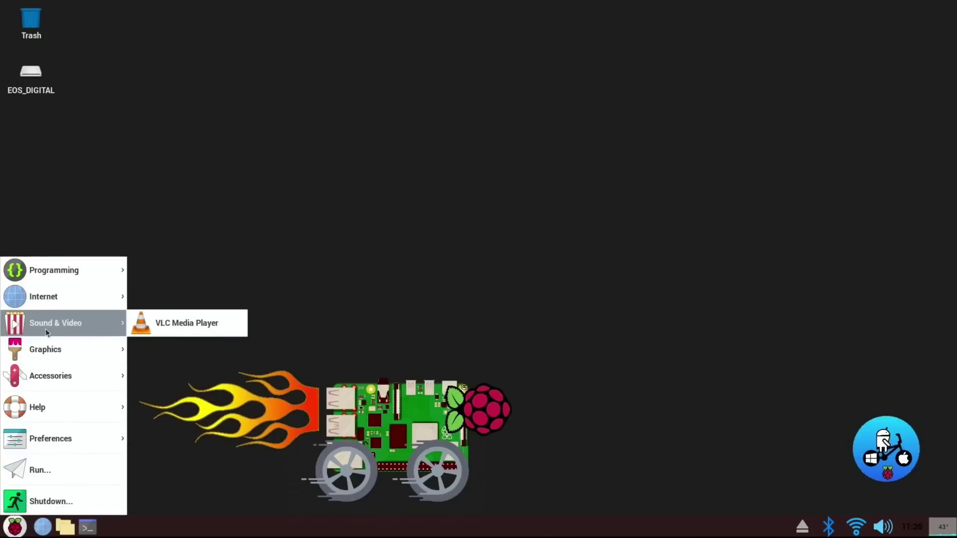
mouse_move(83, 377)
left_click(157, 373)
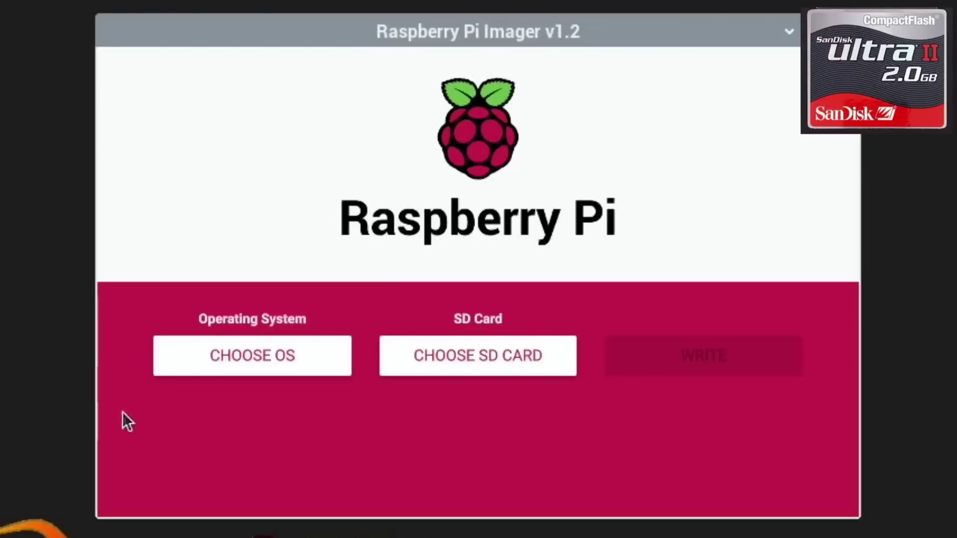
left_click(272, 367)
scroll(349, 329, "down", 5)
scroll(338, 425, "up", 5)
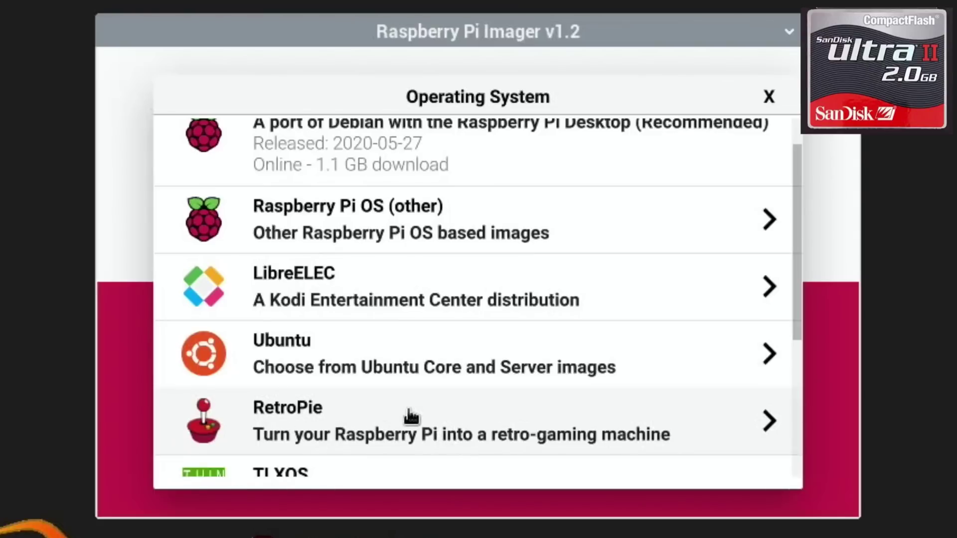
scroll(408, 417, "down", 5)
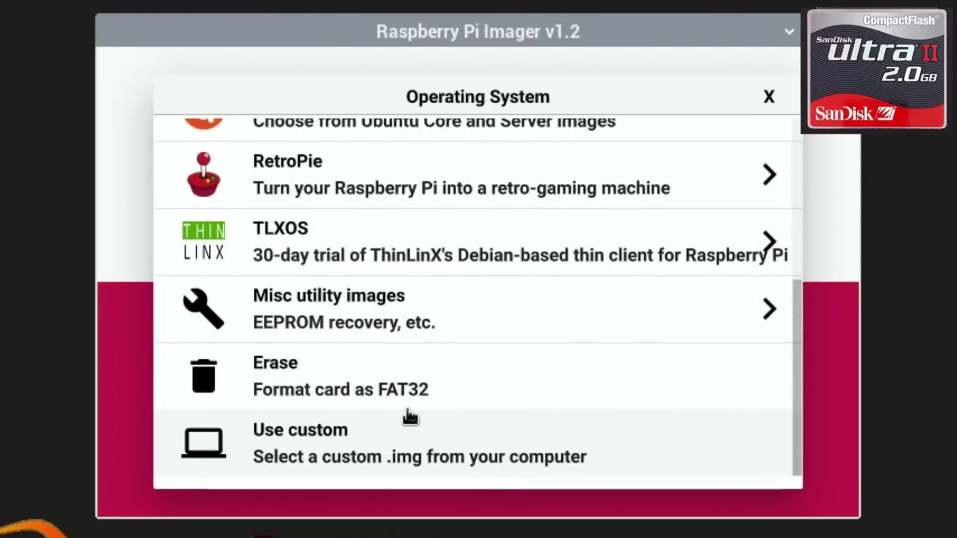
left_click(332, 393)
Step: Select the 2.0 GB Generic Compact_Flash card as the target storage
left_click(432, 356)
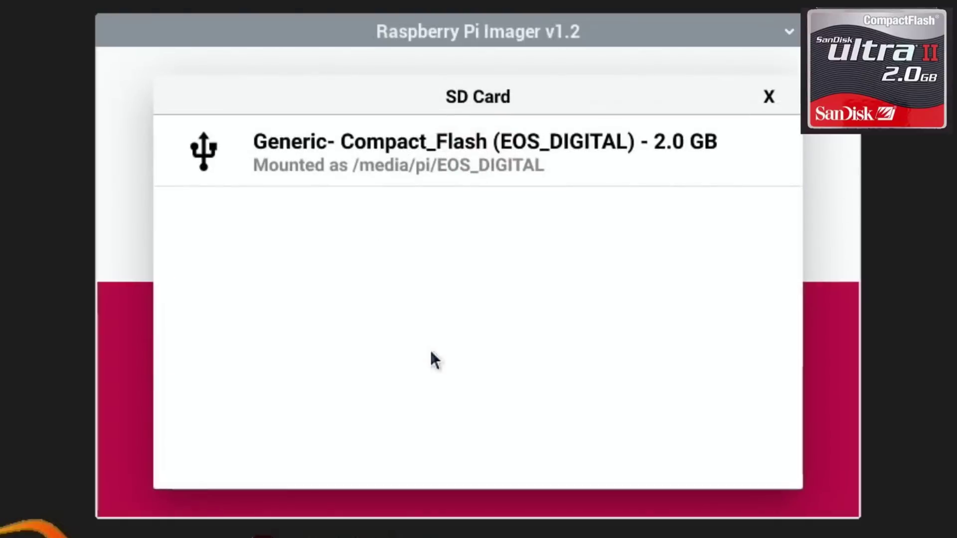
left_click(395, 153)
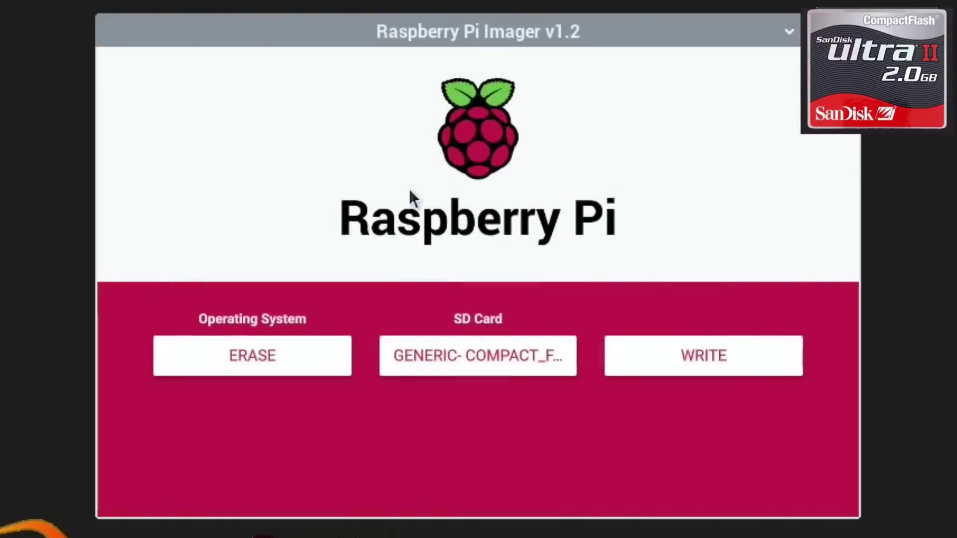
left_click(552, 358)
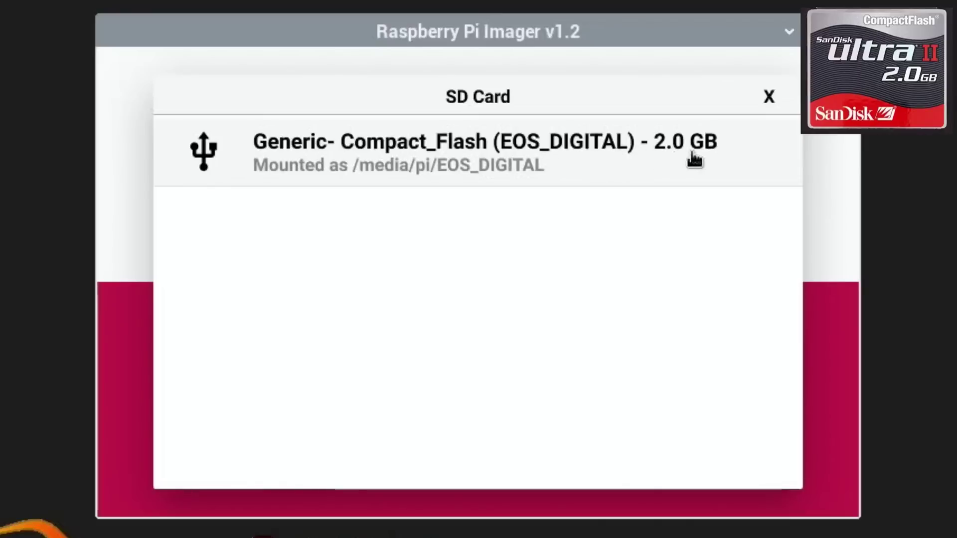
left_click(541, 163)
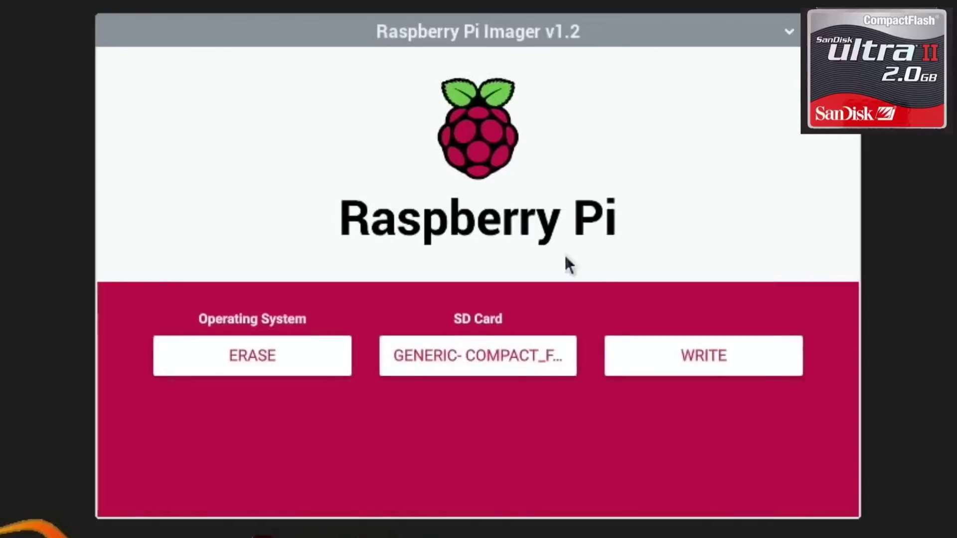
Step: Erase the CompactFlash card into an empty 2.0 GB FAT32 volume and close its file window
left_click(697, 360)
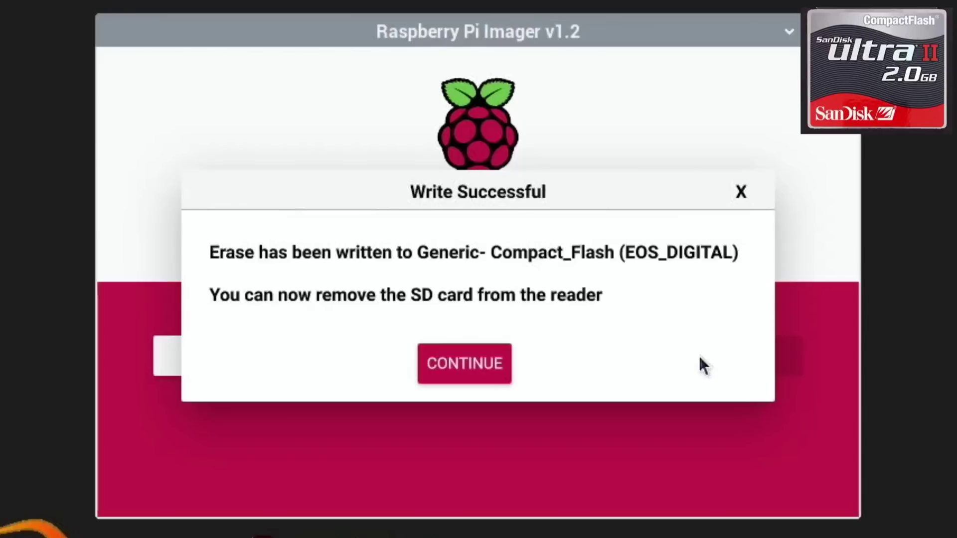
left_click(471, 368)
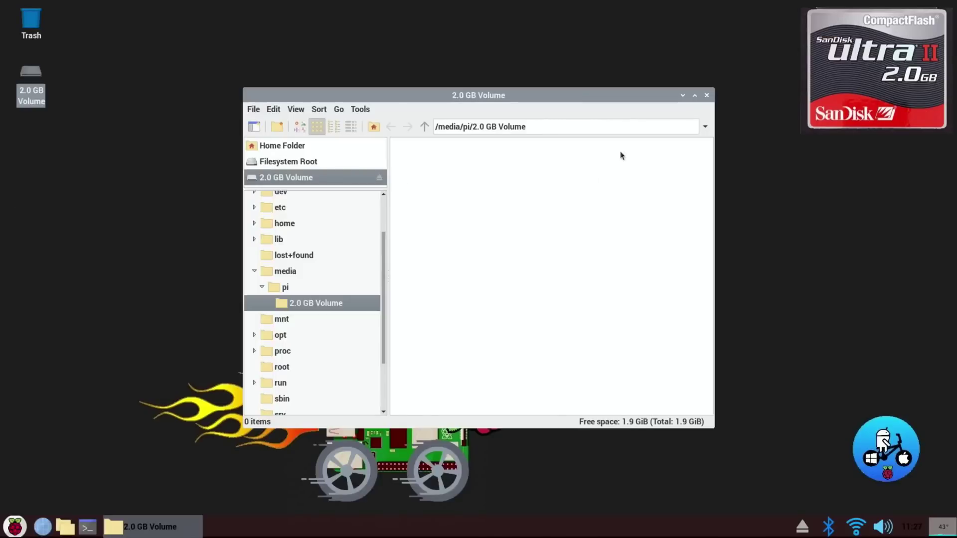
left_click(706, 95)
left_click(21, 531)
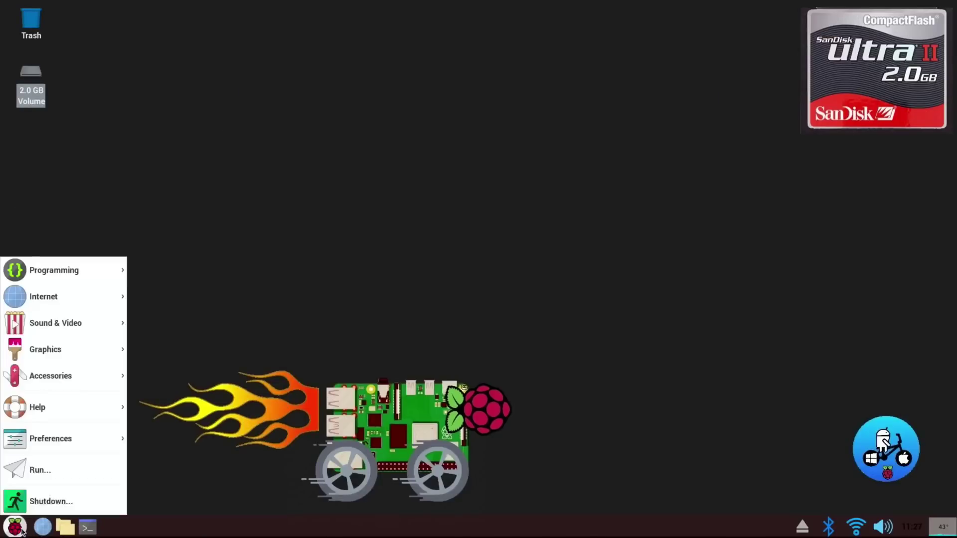
Step: Relaunch Imager and try writing Raspberry Pi OS (32-bit) to the Compact_Flash card, which fails for needing 3.8 GB
mouse_move(37, 372)
left_click(164, 428)
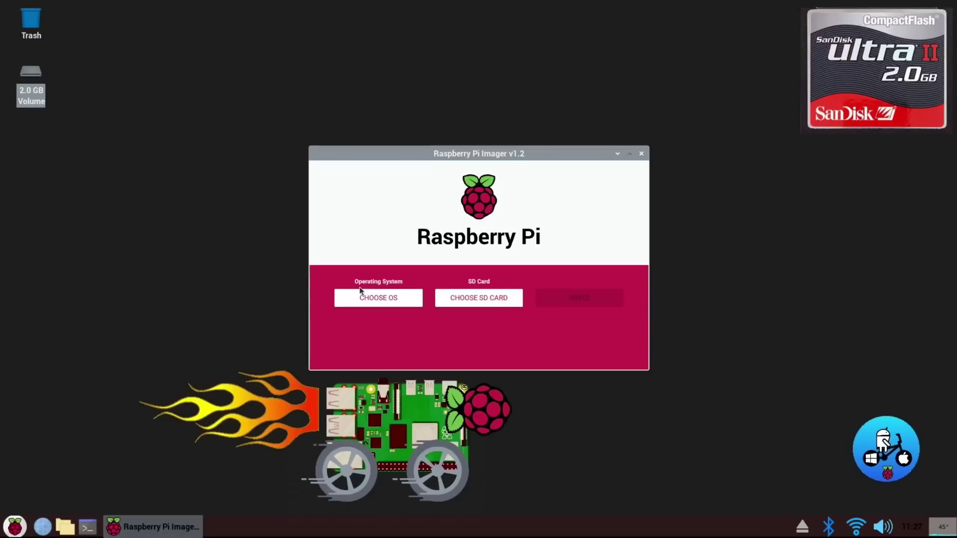
left_click(390, 298)
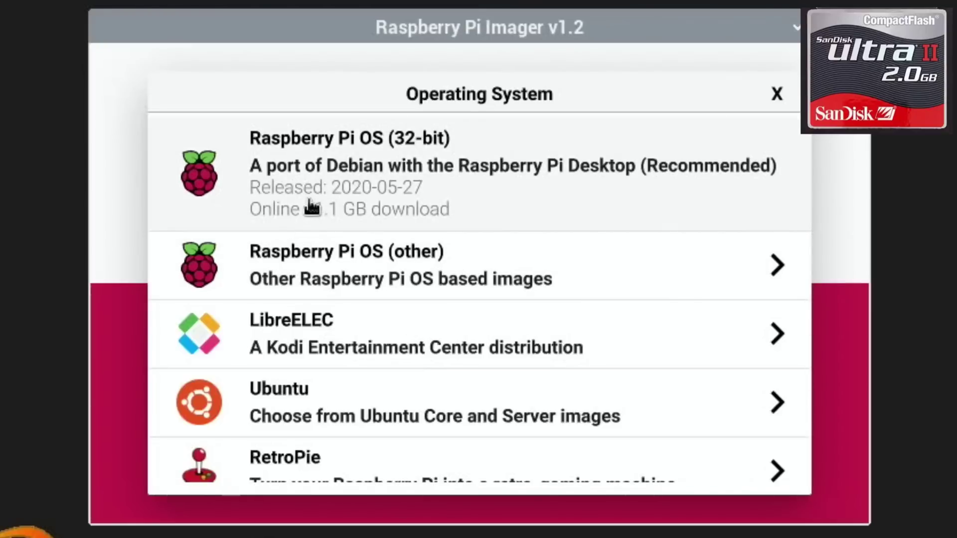
left_click(327, 175)
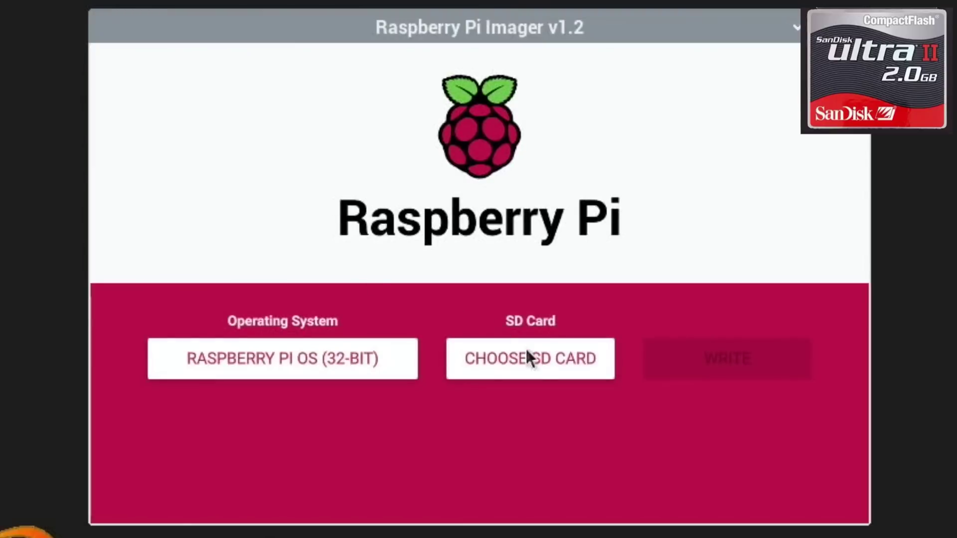
left_click(539, 374)
left_click(478, 183)
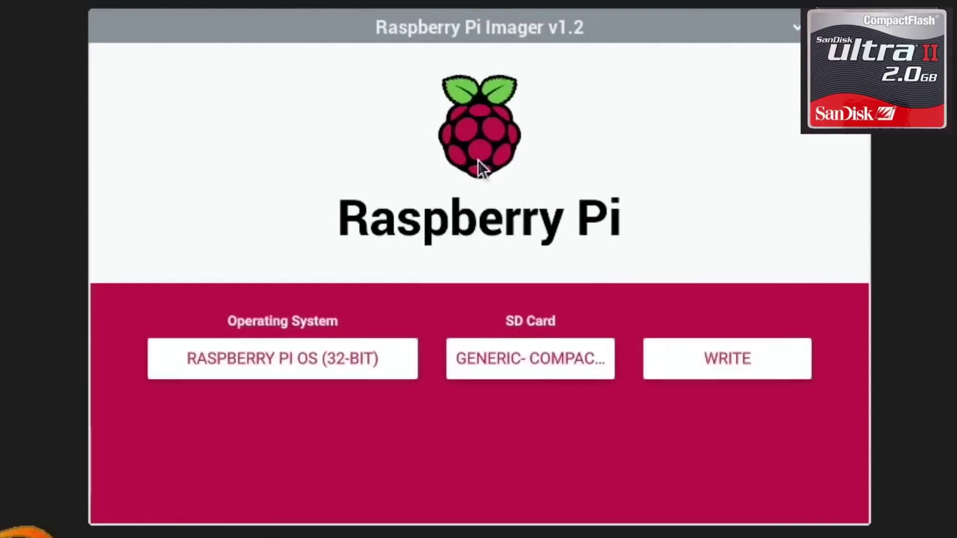
left_click(714, 357)
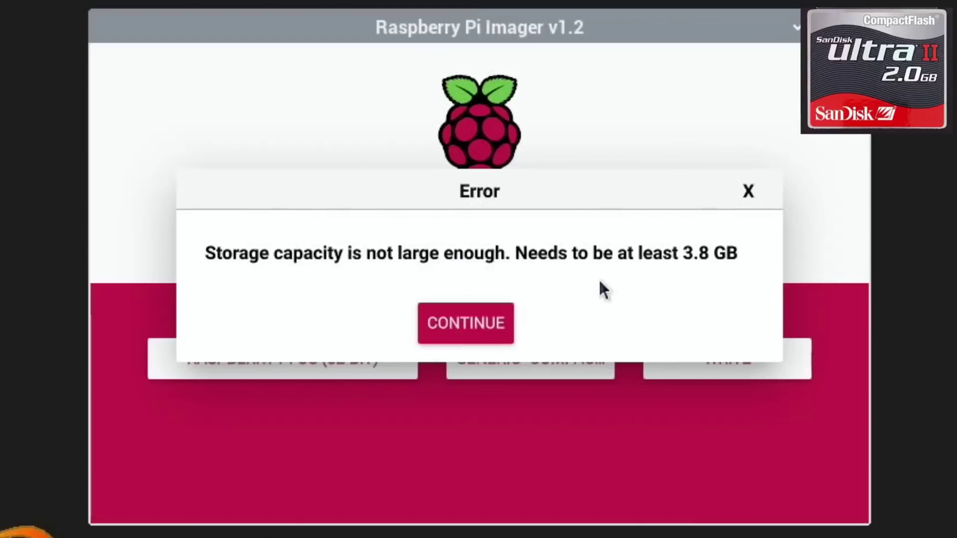
Step: Dismiss the size error, run the SD Card Speed Test in Raspberry Pi Diagnostics, and show its log
left_click(456, 332)
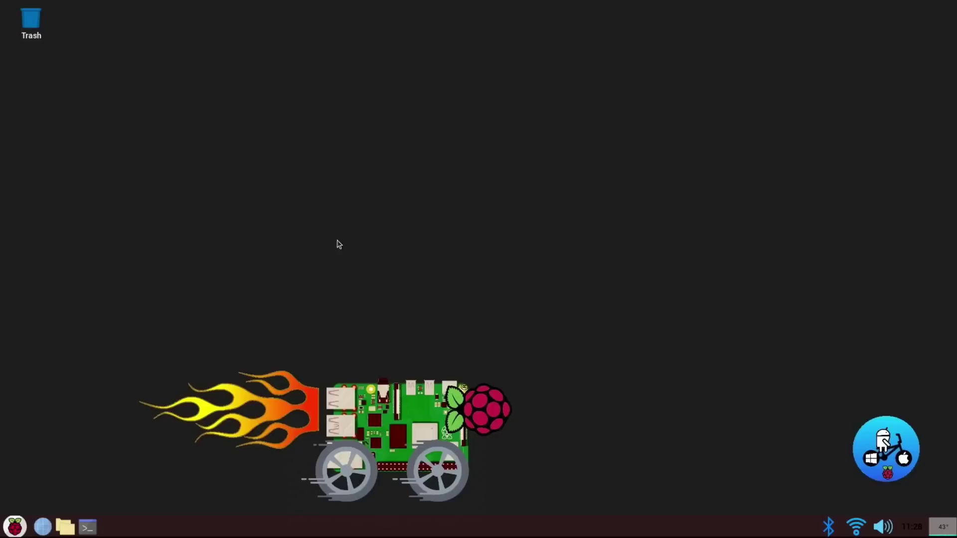
left_click(25, 525)
mouse_move(80, 374)
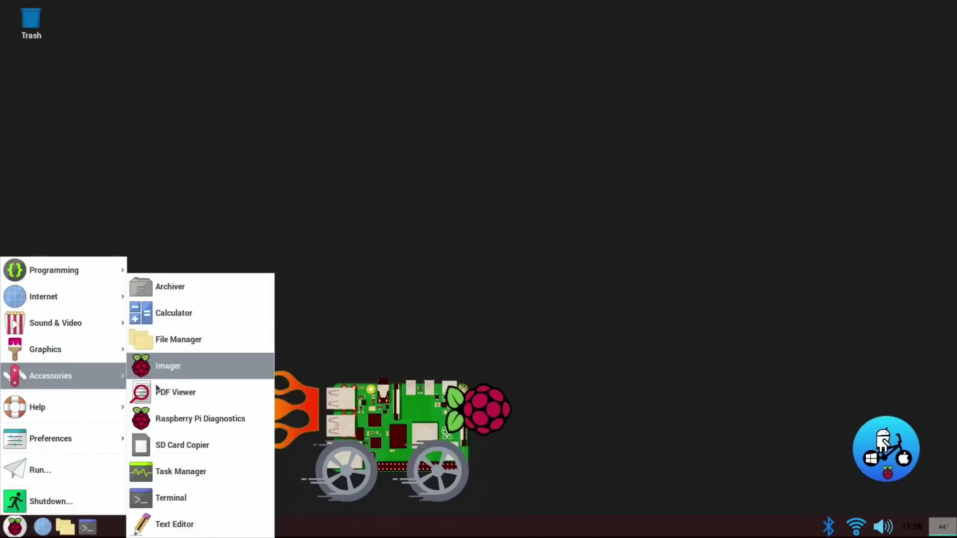
left_click(186, 418)
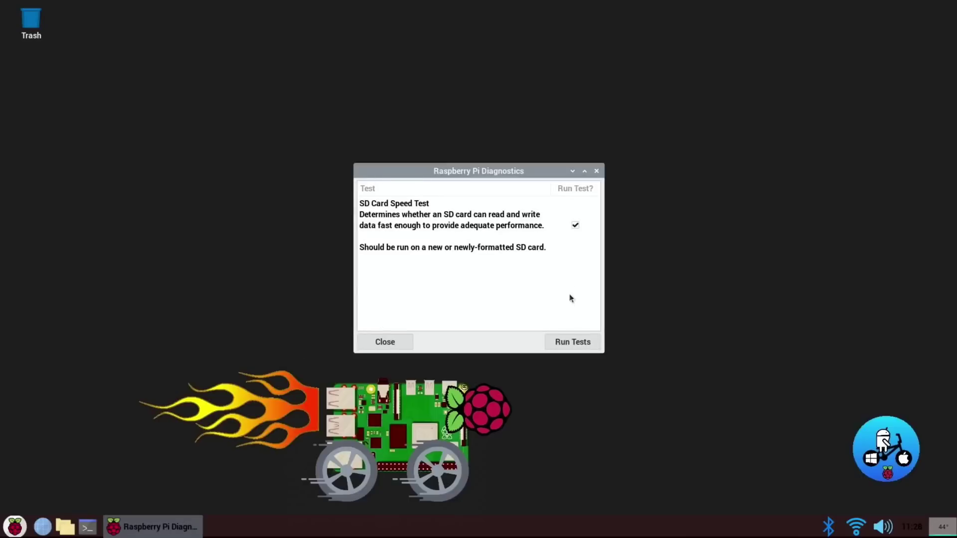
left_click(567, 343)
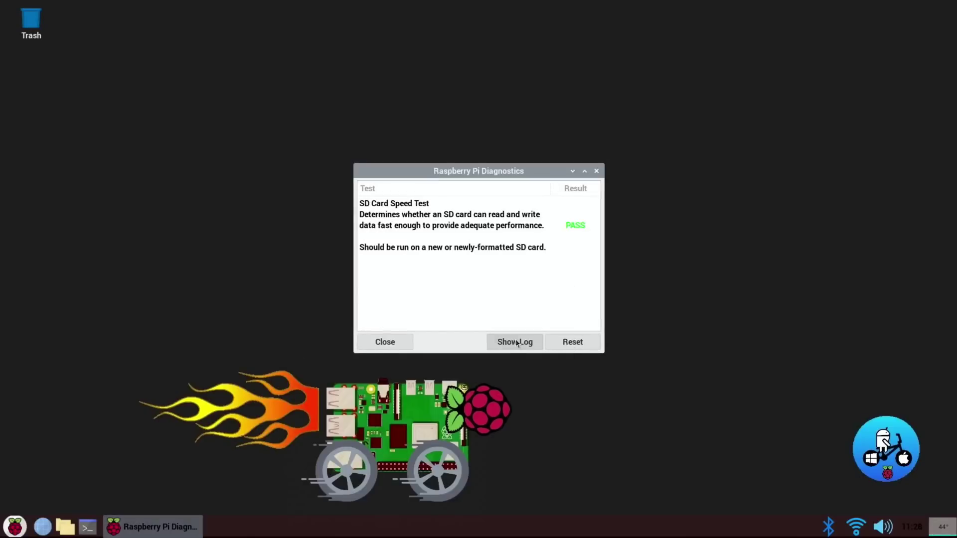
left_click(515, 342)
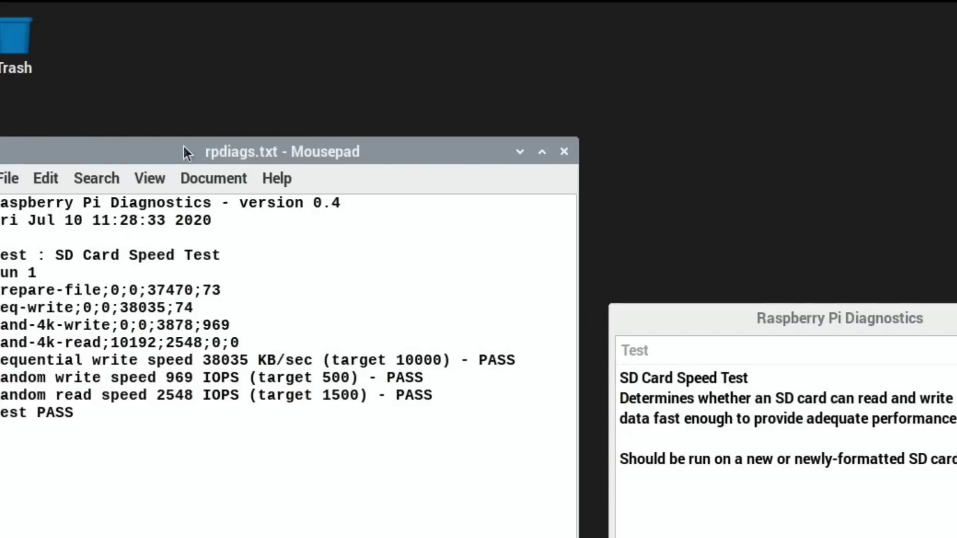
Step: Rerun the speed test, then close the extra rpdiags.txt logs, keeping only the 11:28:33 one
left_click_drag(184, 144, 203, 12)
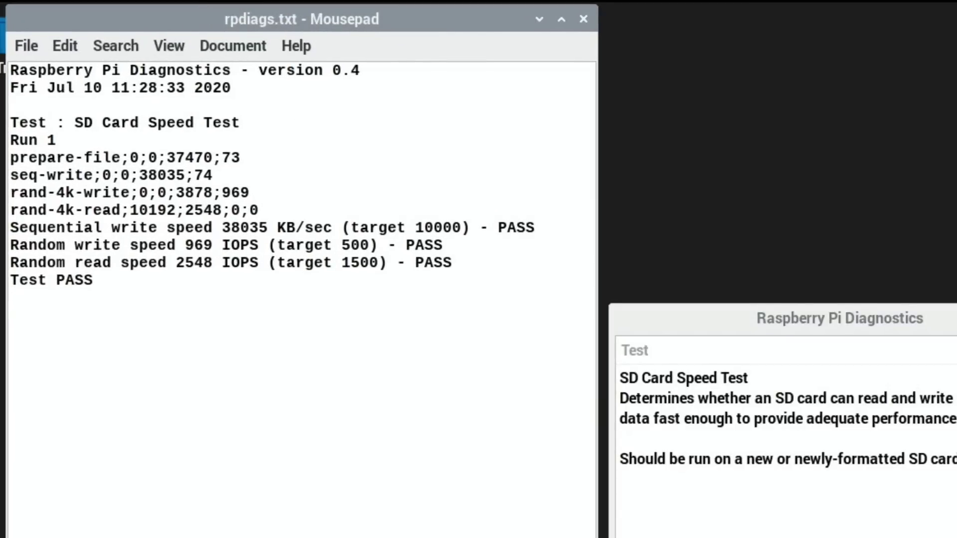
key("alt+Tab")
key("Return")
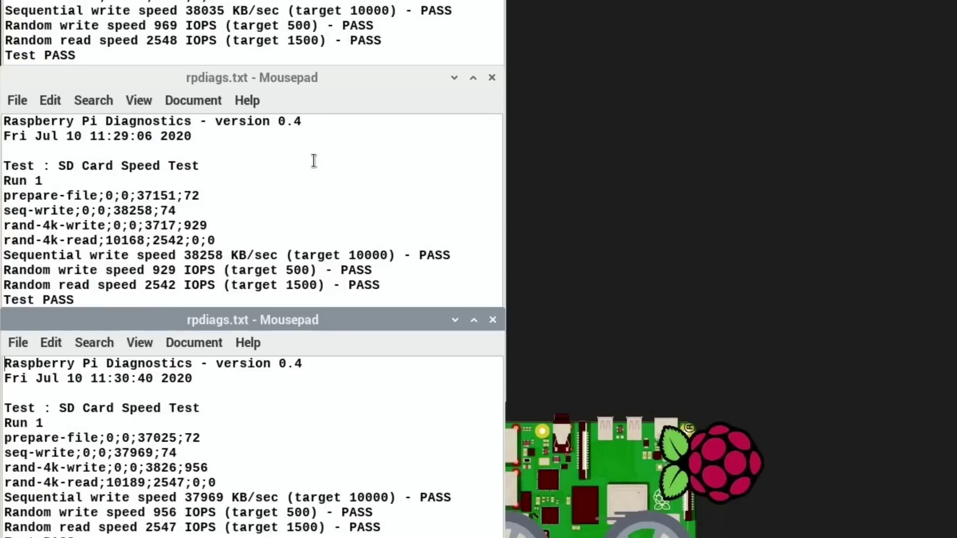
left_click(290, 37)
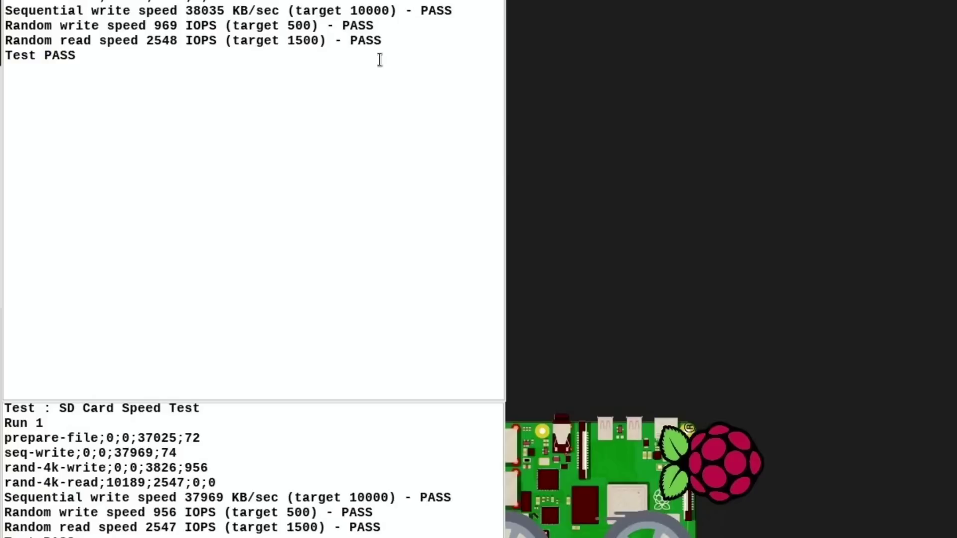
left_click(427, 424)
left_click(418, 2)
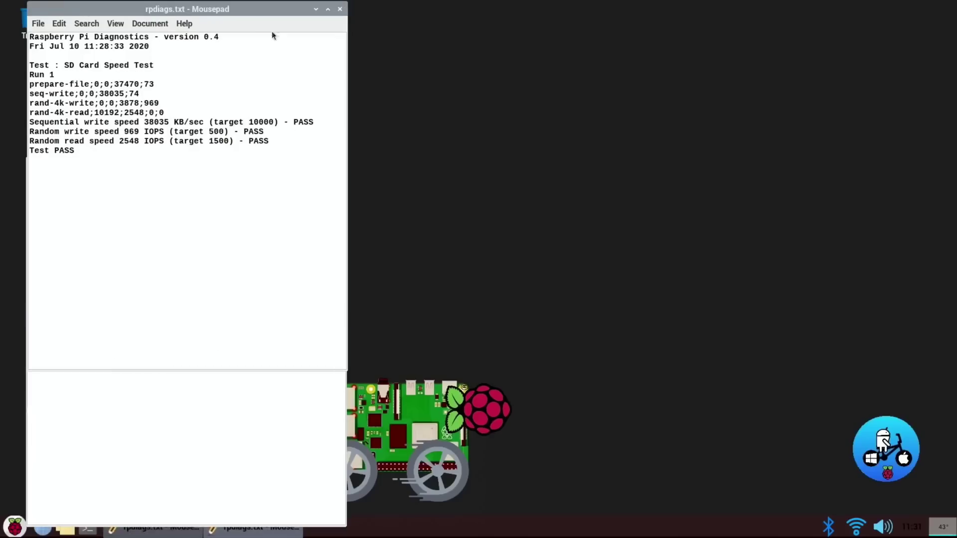
left_click_drag(270, 9, 573, 87)
left_click(329, 182)
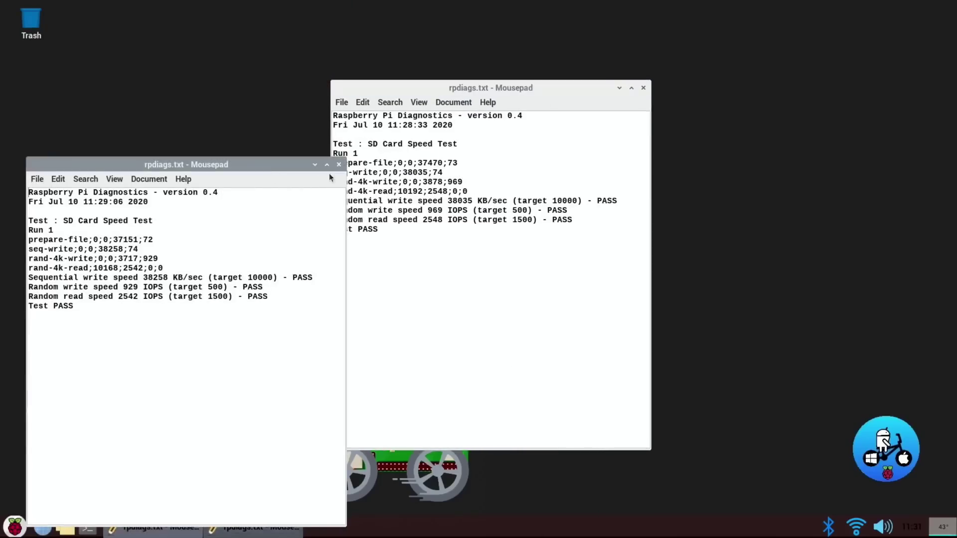
left_click(340, 165)
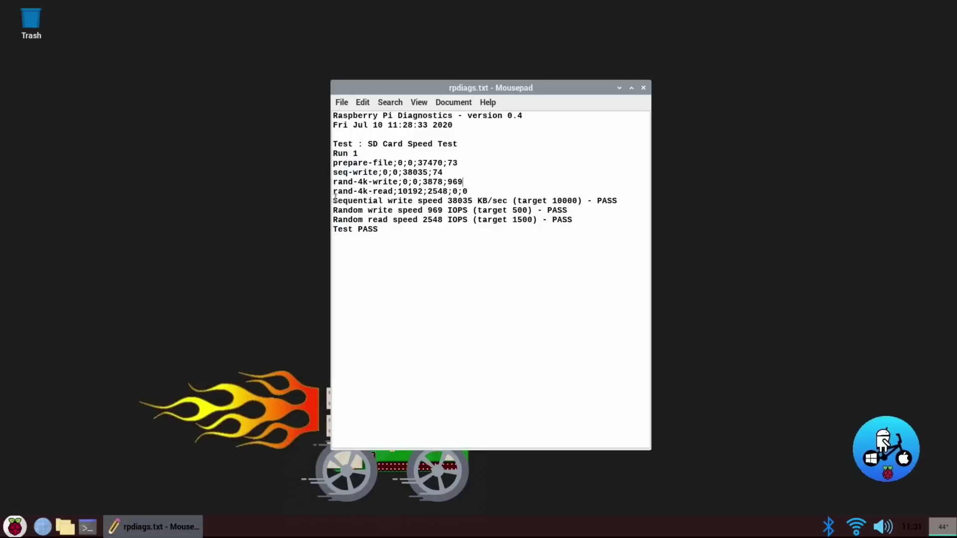
Step: Copy the three speed result lines from the 11:28:33 log
left_click_drag(334, 199, 588, 219)
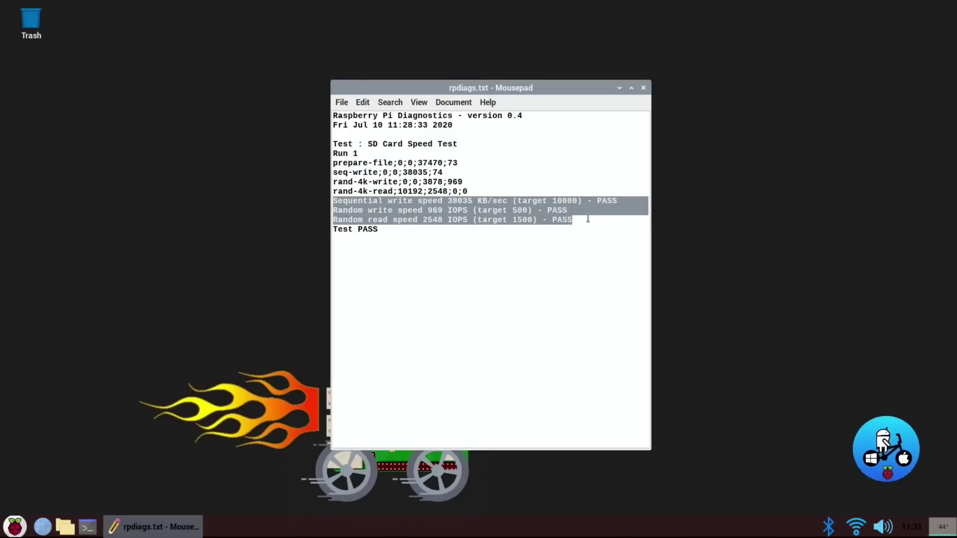
right_click(514, 217)
left_click(524, 269)
Step: Open the rpdiags.txt log from the home folder and position it beside the speed-test notes
left_click(65, 526)
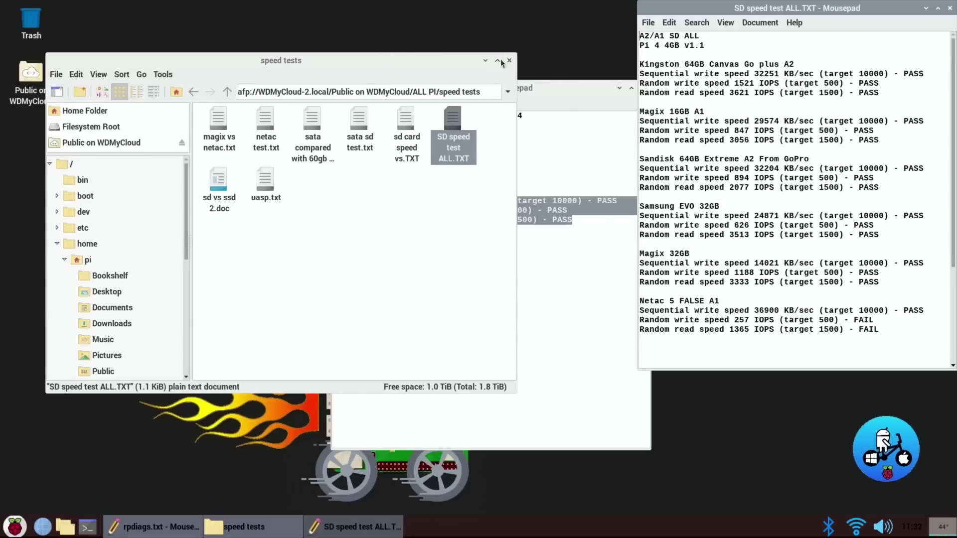
left_click(509, 60)
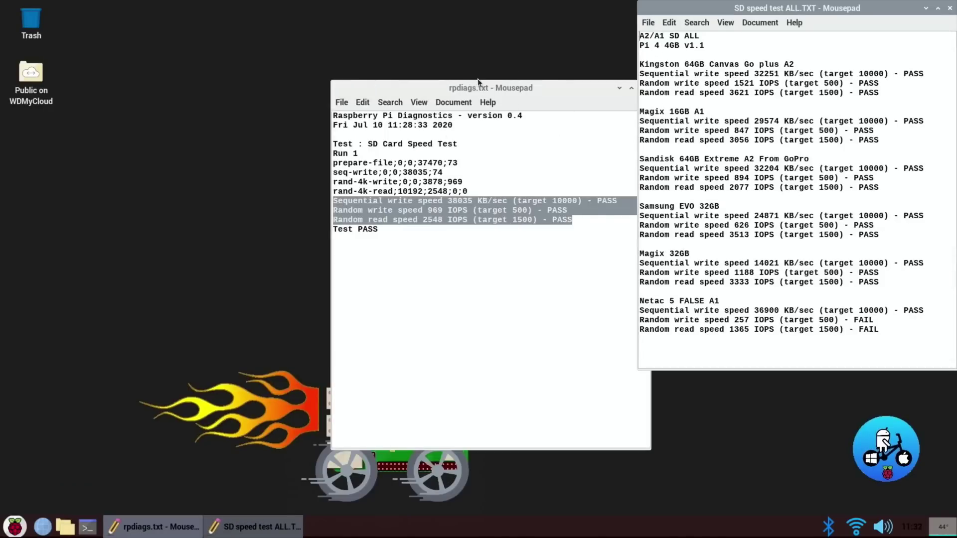
left_click_drag(478, 83, 415, 18)
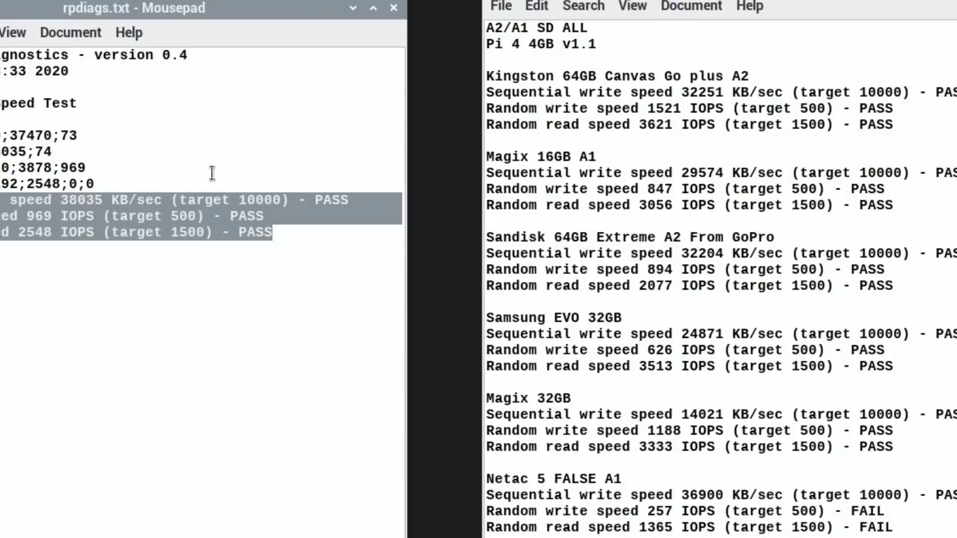
Step: Copy the three speed-result lines and paste them under 'Pi 4 4GB v1.1', separated from the Kingston entry
right_click(70, 222)
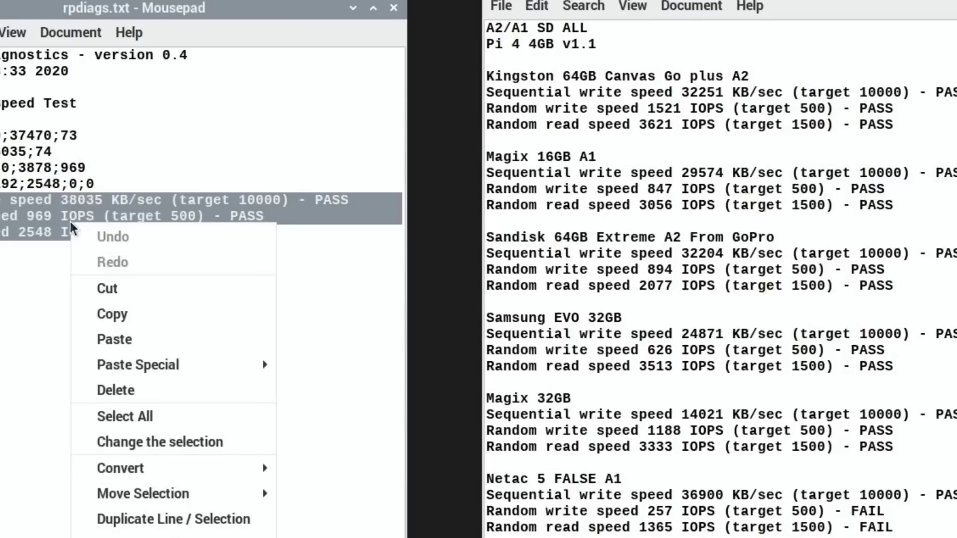
left_click(98, 318)
left_click(494, 62)
right_click(495, 63)
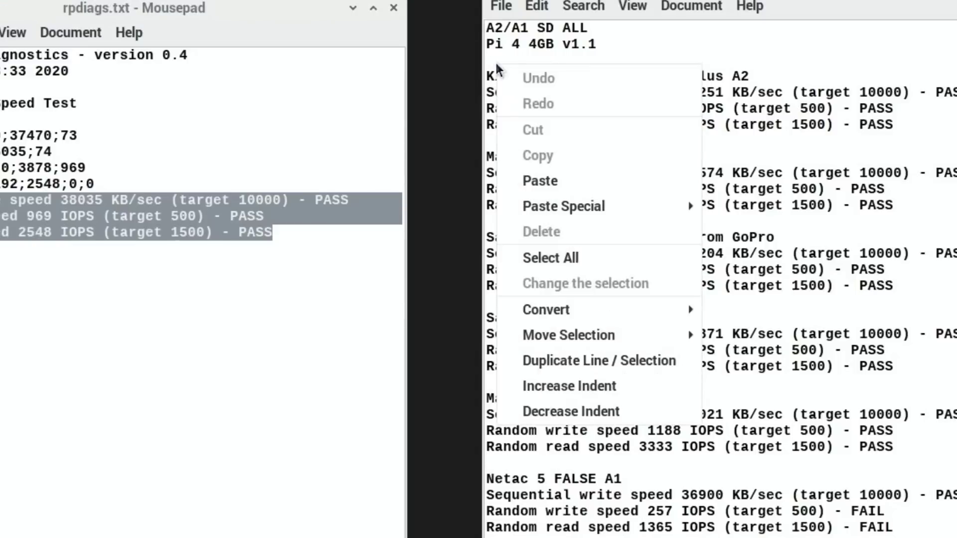
left_click(529, 180)
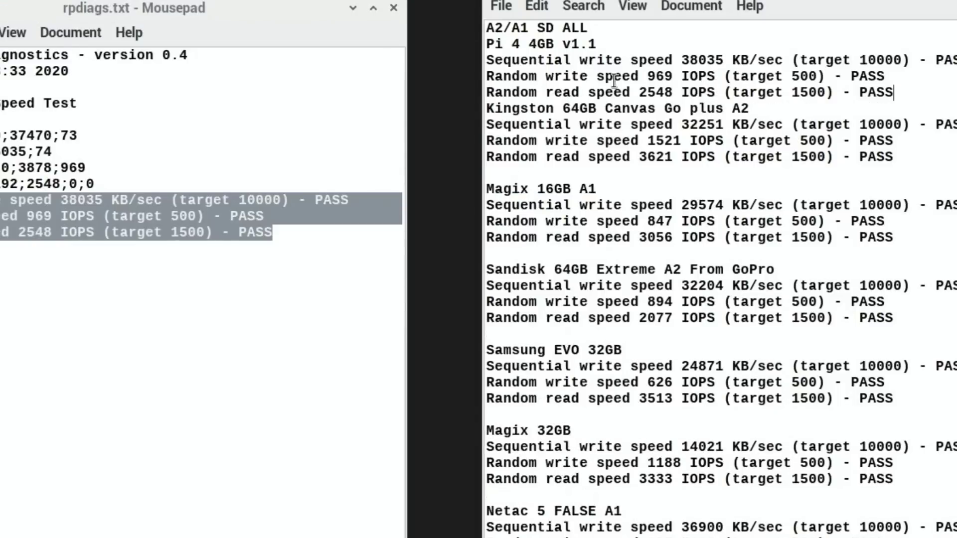
key("Return")
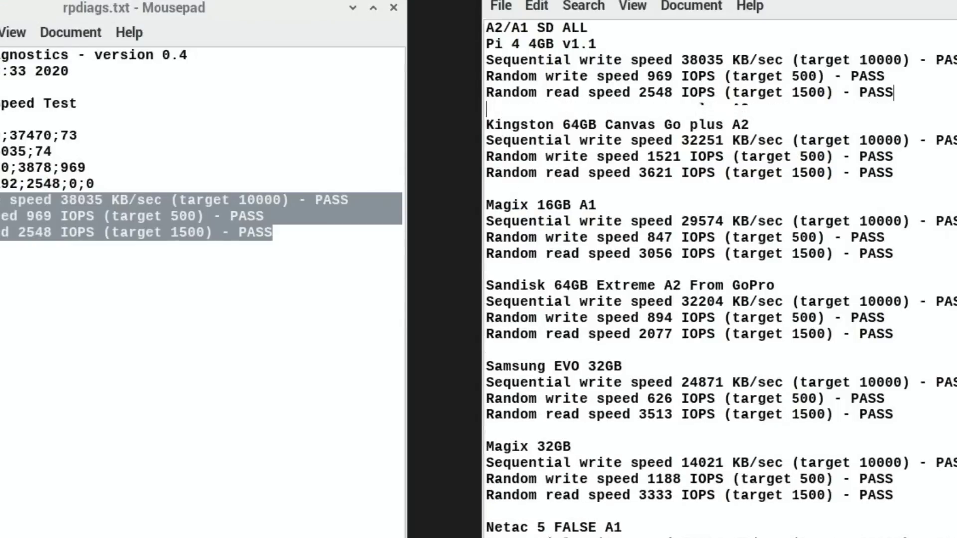
Step: Add the heading 'Sandisk Extreme pro 64GB A2' above the pasted results
left_click(624, 45)
key("Return")
key("Return")
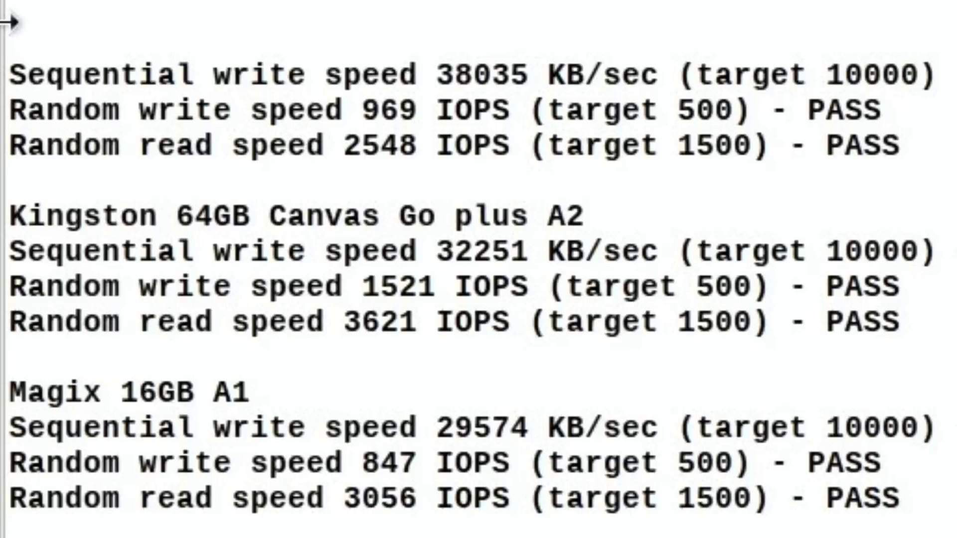
type("Sandisk Extreme pro 64GB")
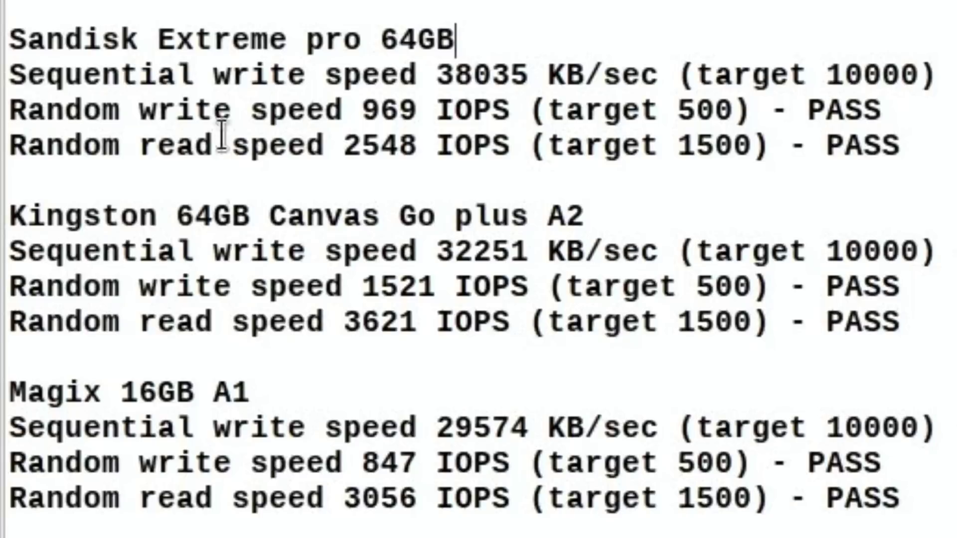
type("A2")
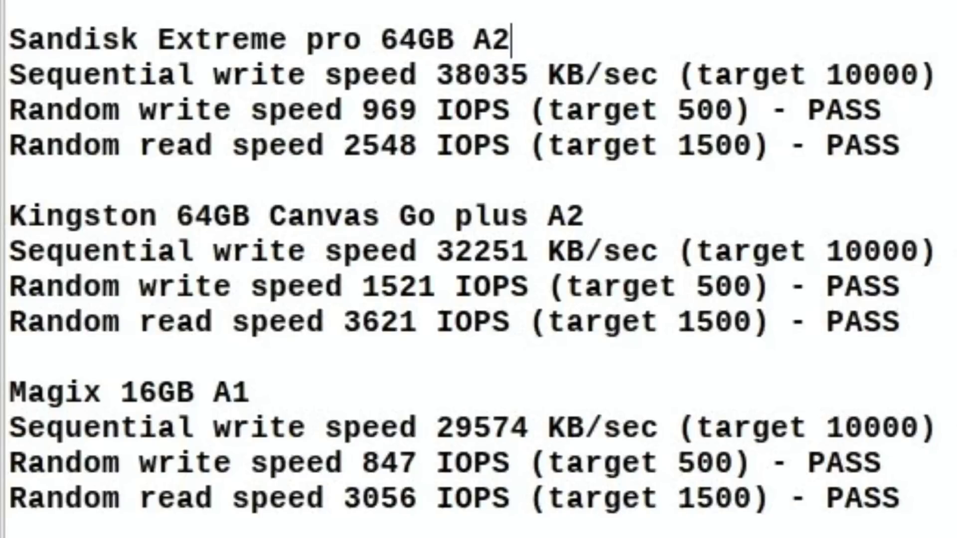
scroll(473, 528, "down", 3)
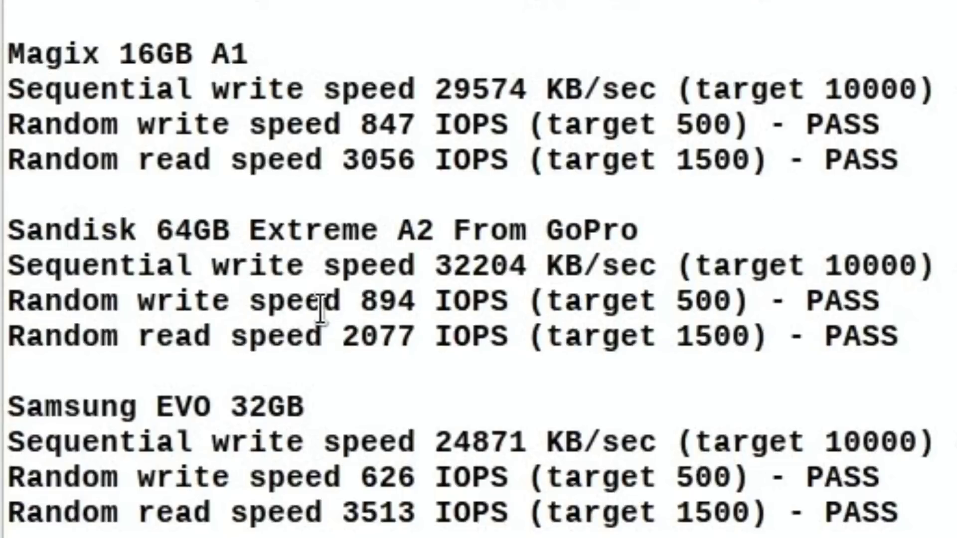
scroll(259, 318, "up", 3)
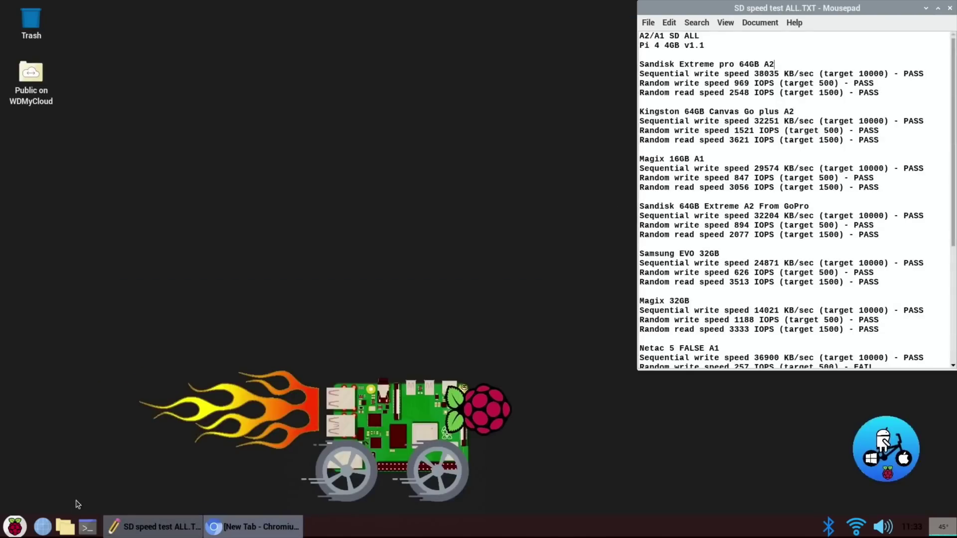
left_click(65, 527)
left_click(138, 177)
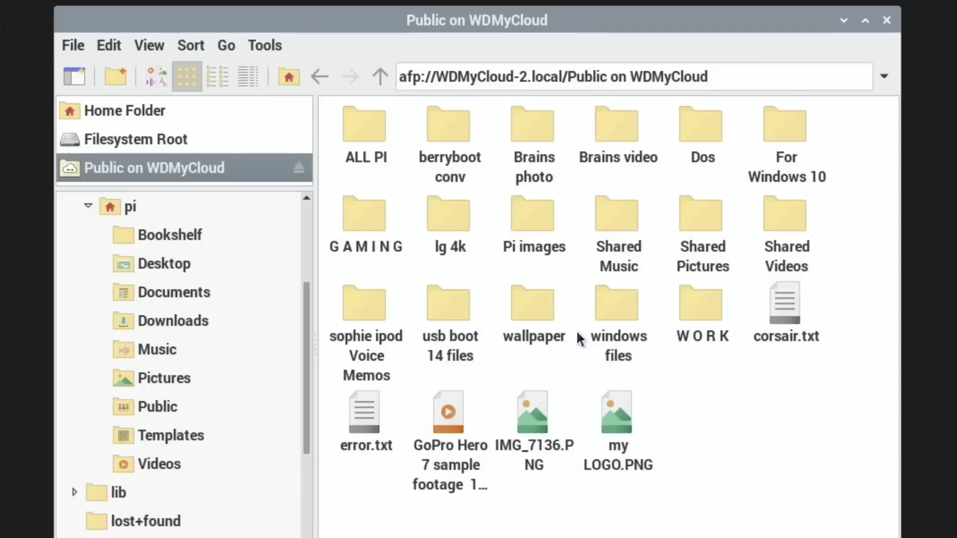
double_click(531, 234)
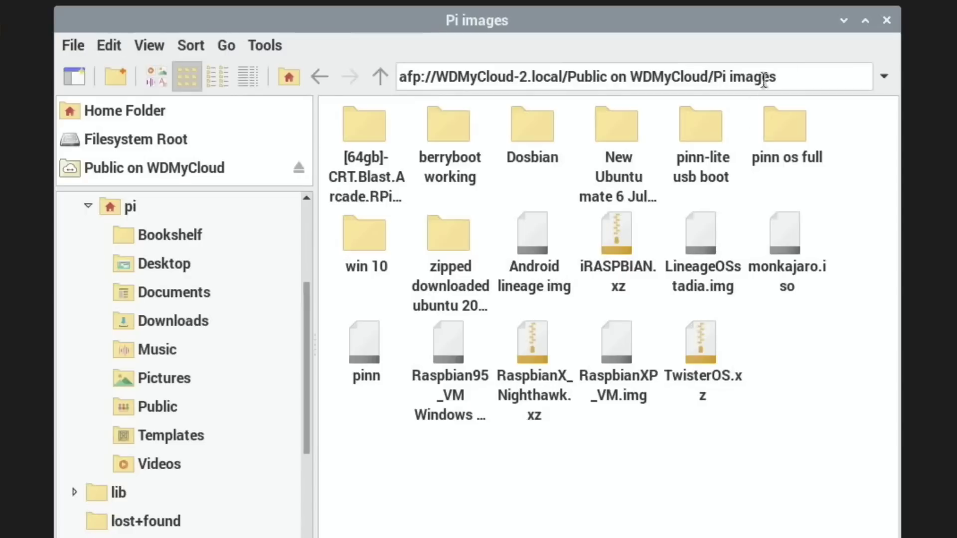
left_click(894, 19)
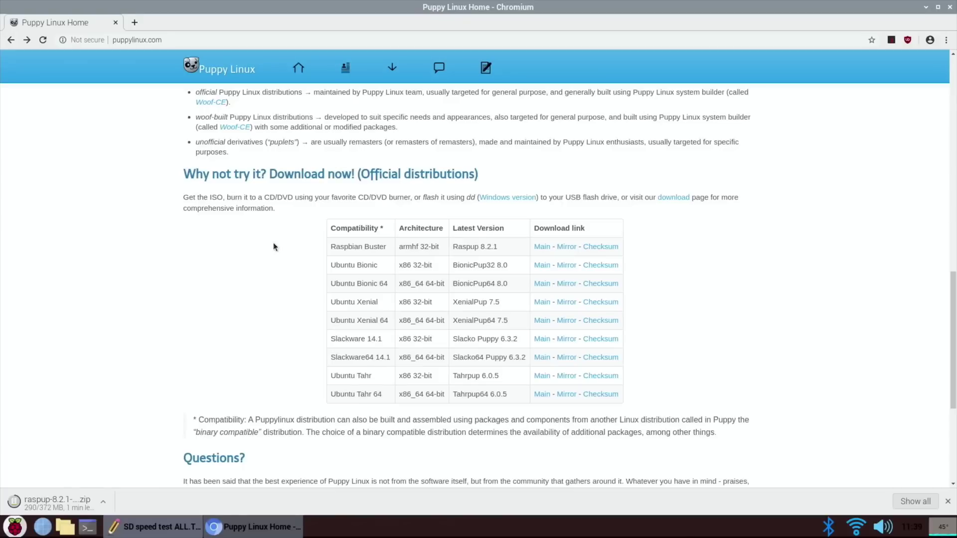
Step: Scroll back up the puppylinux.com page and go to the Puppy Linux Blog
scroll(273, 246, "up", 8)
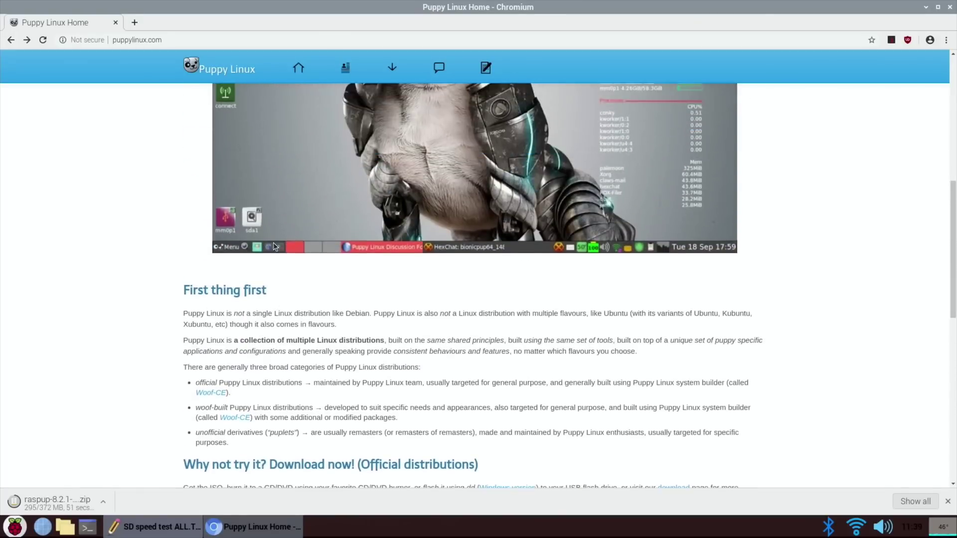
scroll(273, 244, "up", 3)
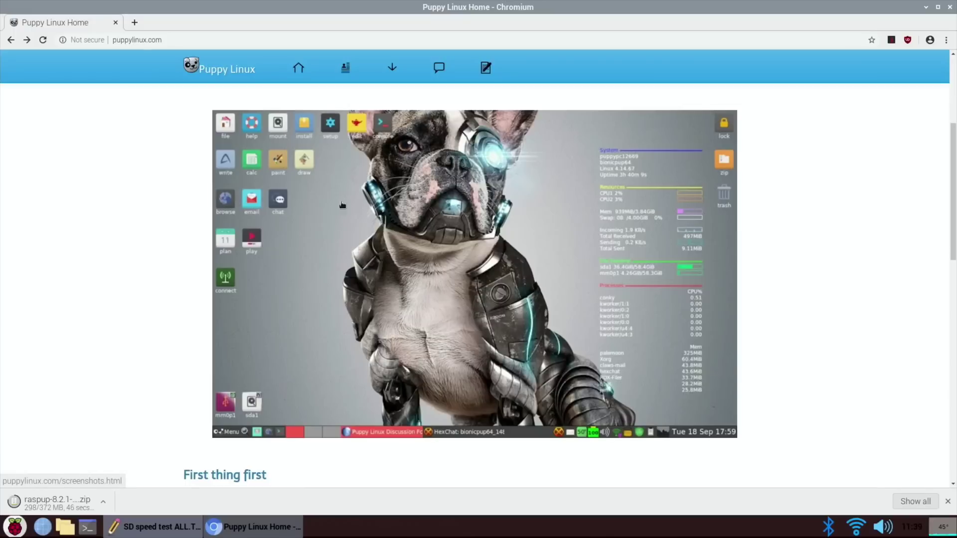
scroll(391, 331, "up", 4)
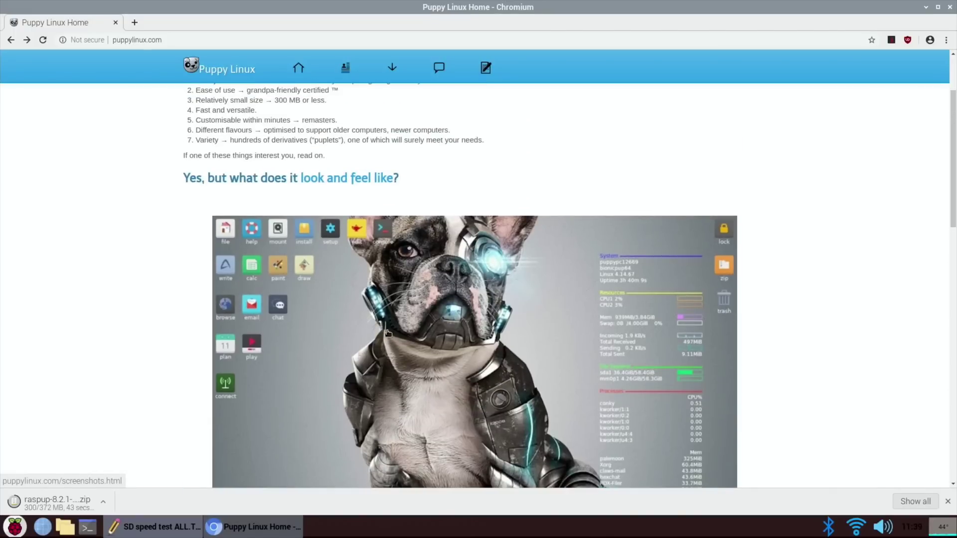
scroll(389, 333, "up", 1)
left_click(343, 70)
Step: Scroll through the blog posts while the raspup-8.2.1 zip finishes downloading
scroll(318, 321, "down", 4)
scroll(320, 379, "down", 20)
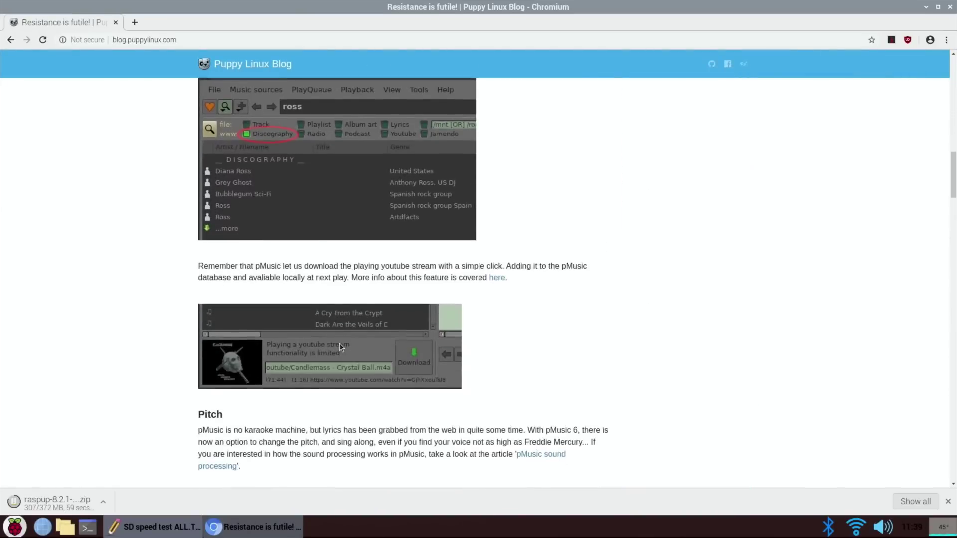
scroll(341, 334, "down", 20)
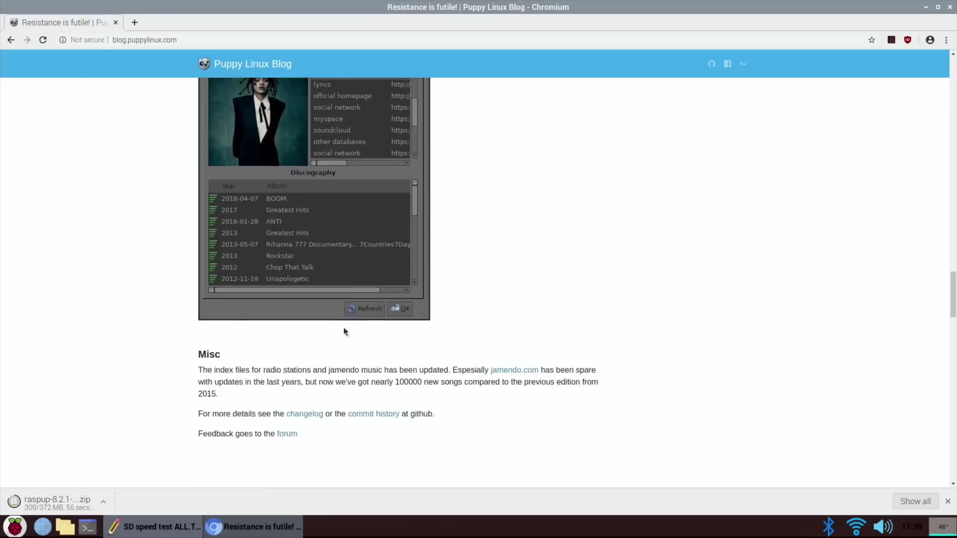
scroll(344, 328, "down", 5)
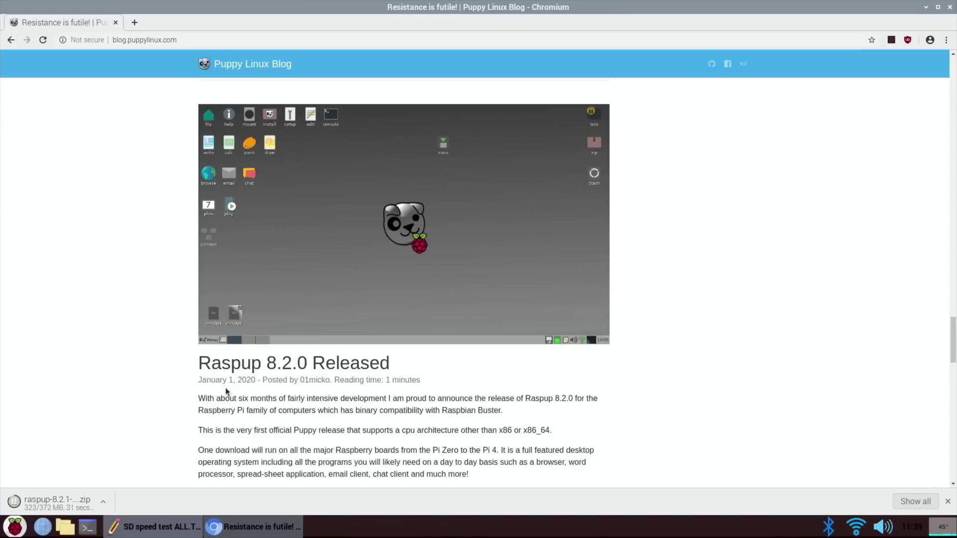
scroll(225, 387, "up", 10)
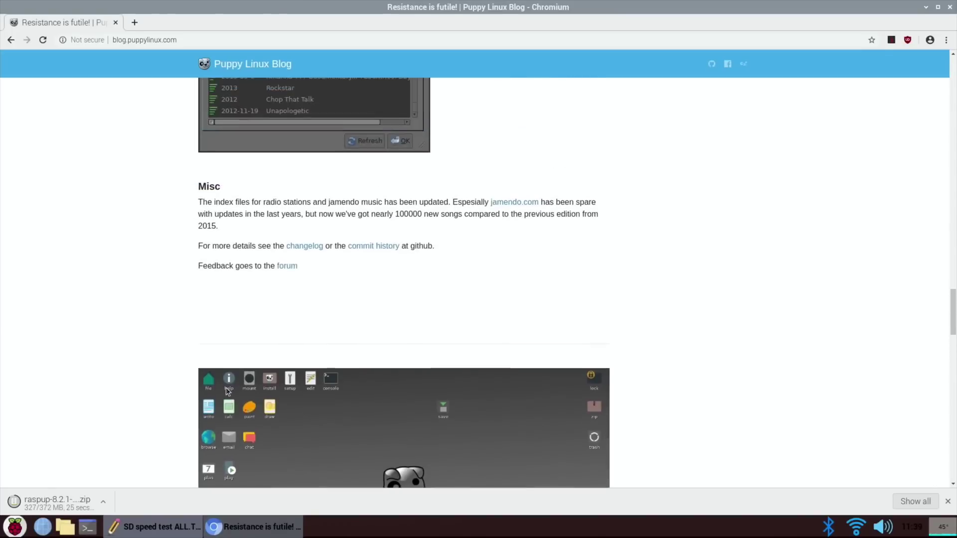
scroll(226, 389, "up", 20)
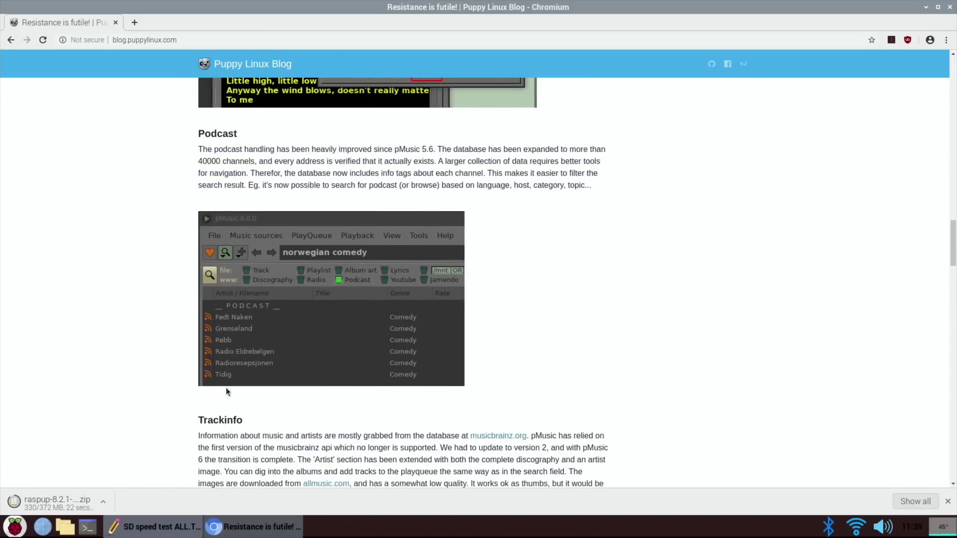
scroll(226, 391, "up", 18)
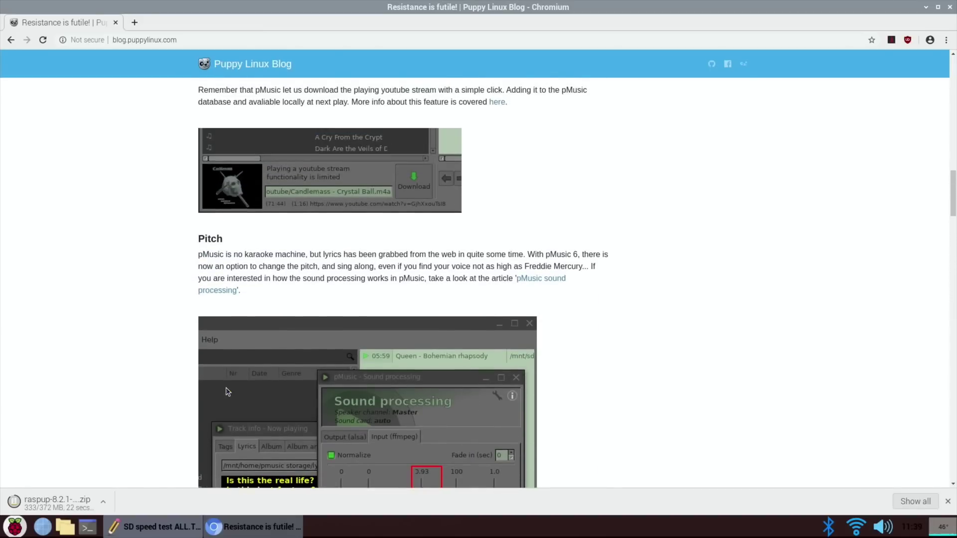
scroll(227, 392, "up", 15)
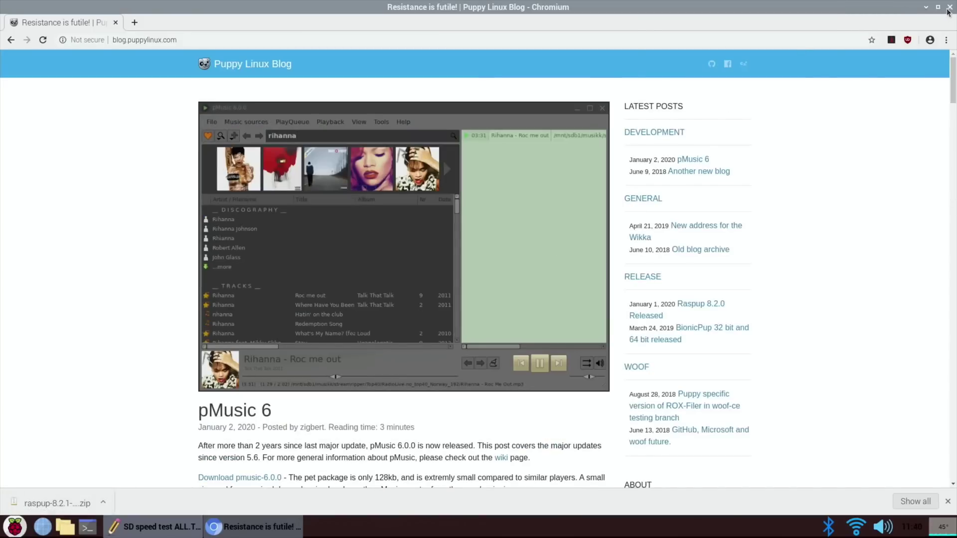
Step: Close Chromium and check the 371.7 MiB raspup-8.2.1 zip in the Downloads folder
left_click(948, 8)
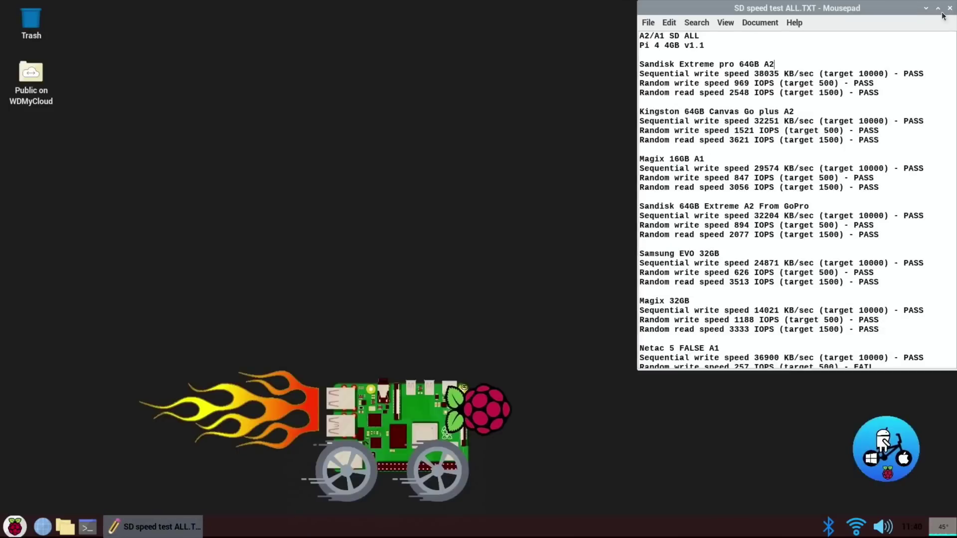
left_click(65, 527)
double_click(398, 155)
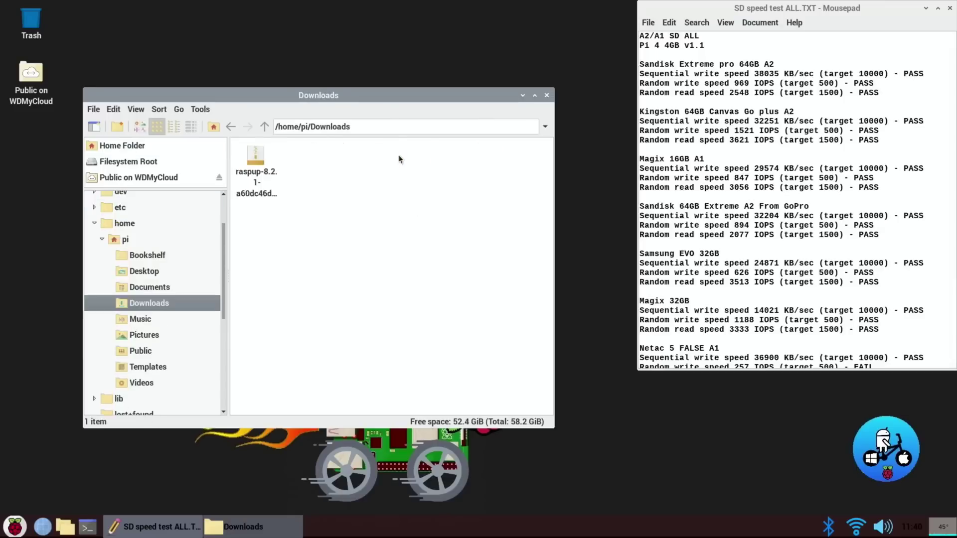
left_click(254, 161)
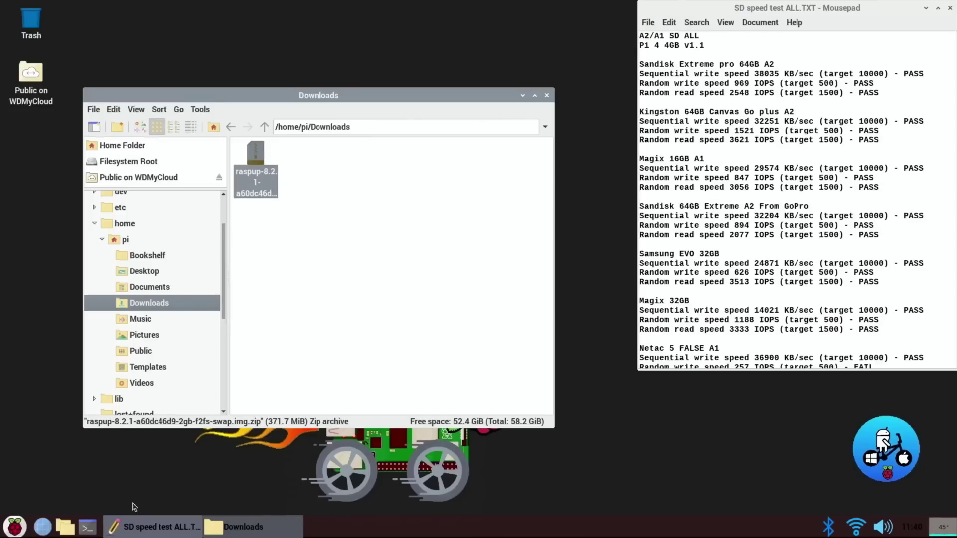
left_click(18, 526)
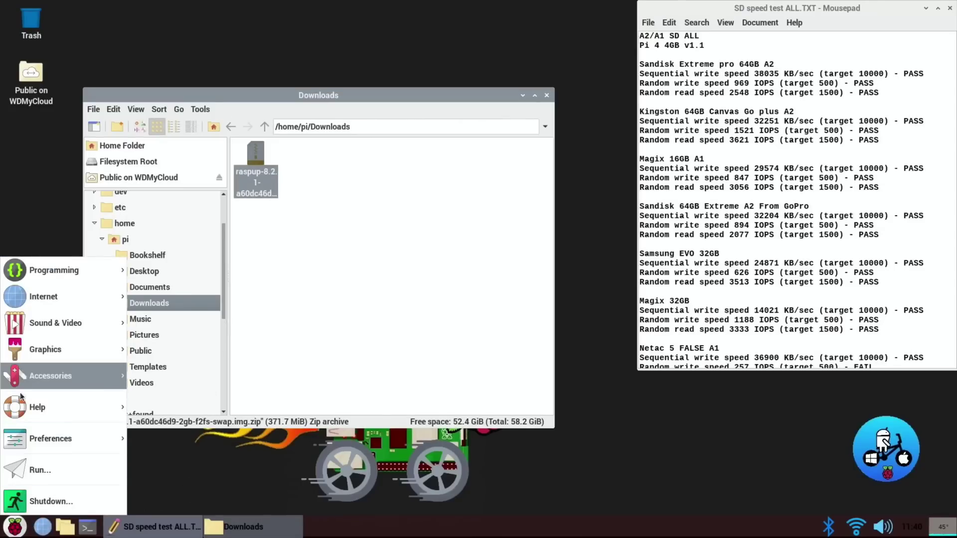
Step: Launch Raspberry Pi Imager and select the operating system from a custom image file
mouse_move(20, 365)
left_click(185, 365)
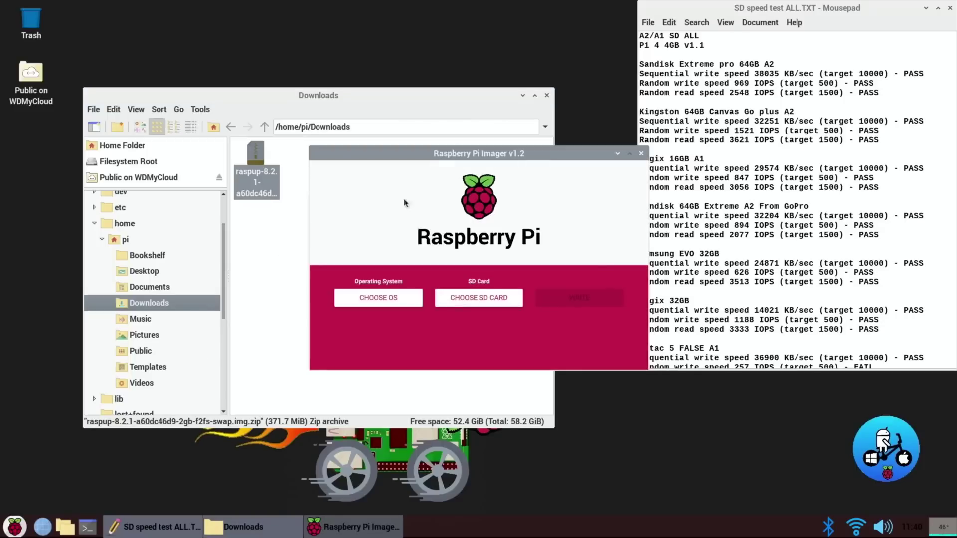
left_click(408, 298)
scroll(412, 308, "down", 5)
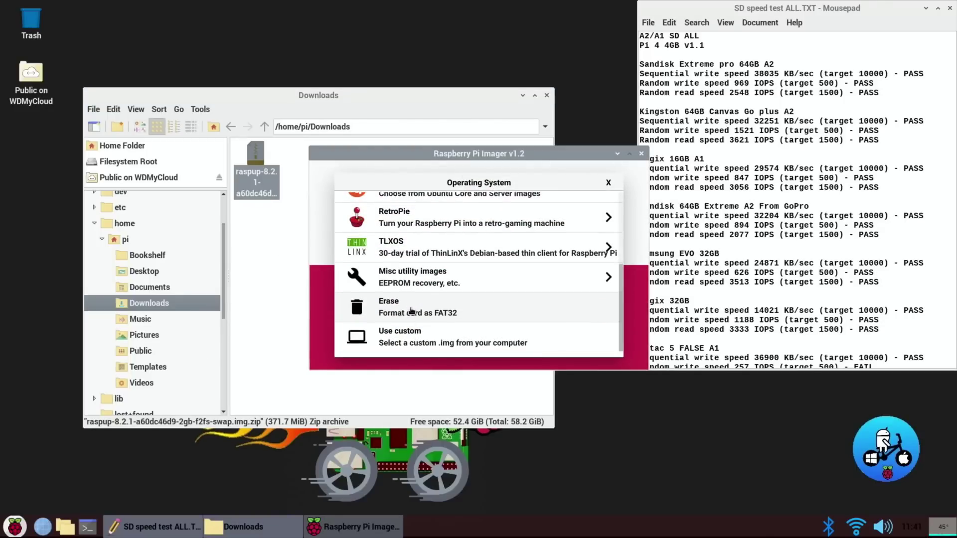
left_click(403, 344)
left_click(392, 178)
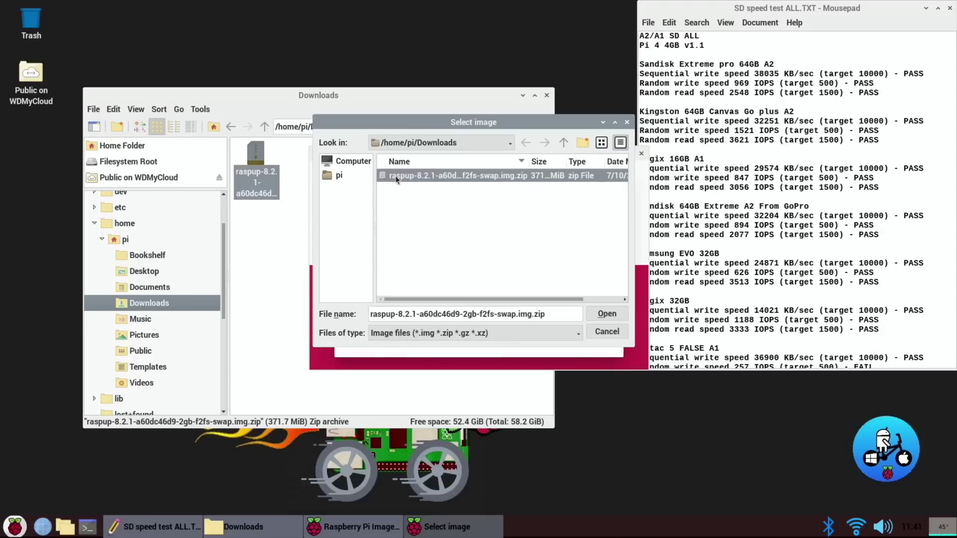
left_click(609, 316)
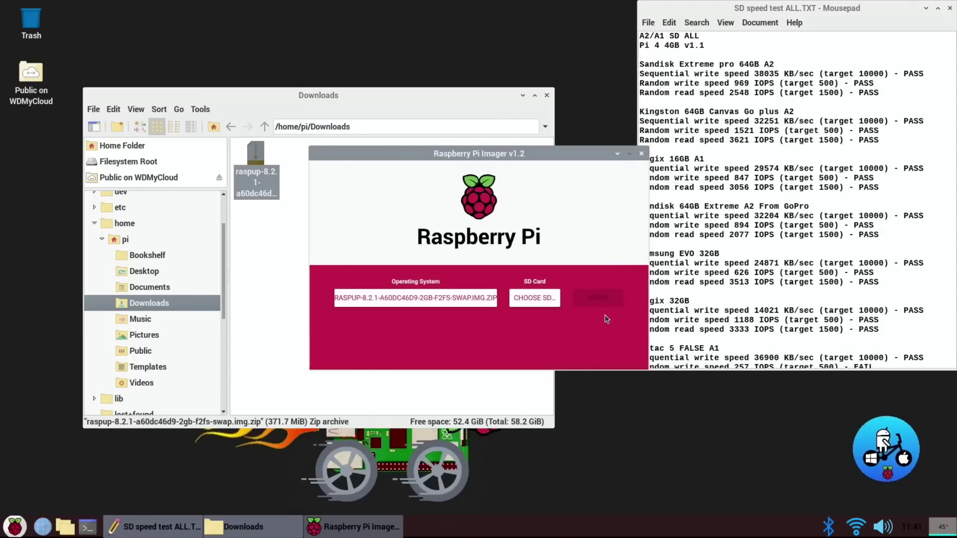
Step: Write the image to the Generic Compact Flash card and acknowledge the success message
left_click(540, 297)
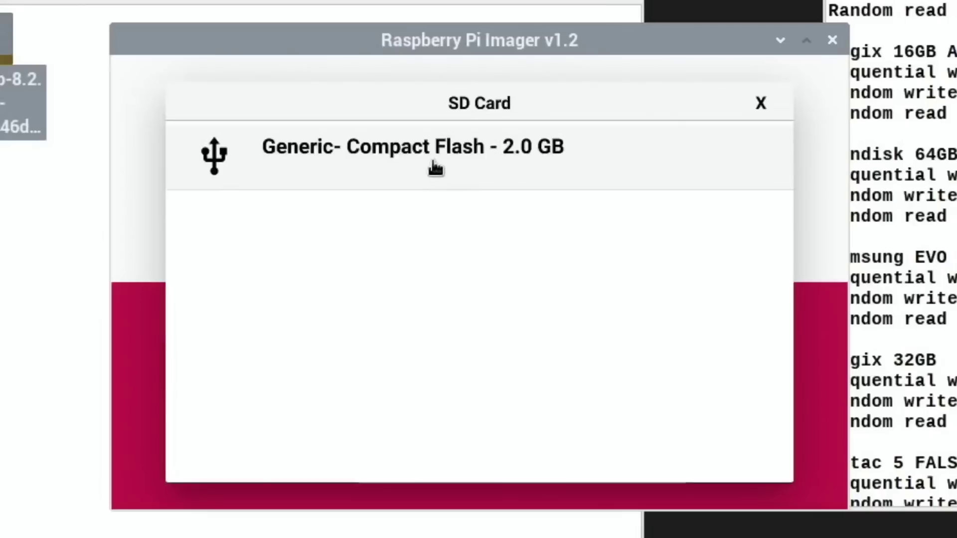
left_click(458, 211)
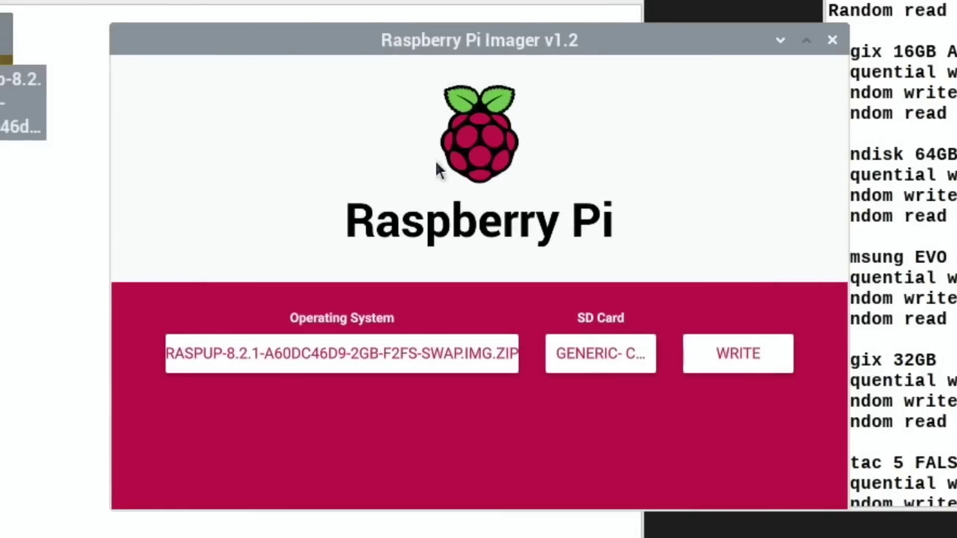
left_click(741, 347)
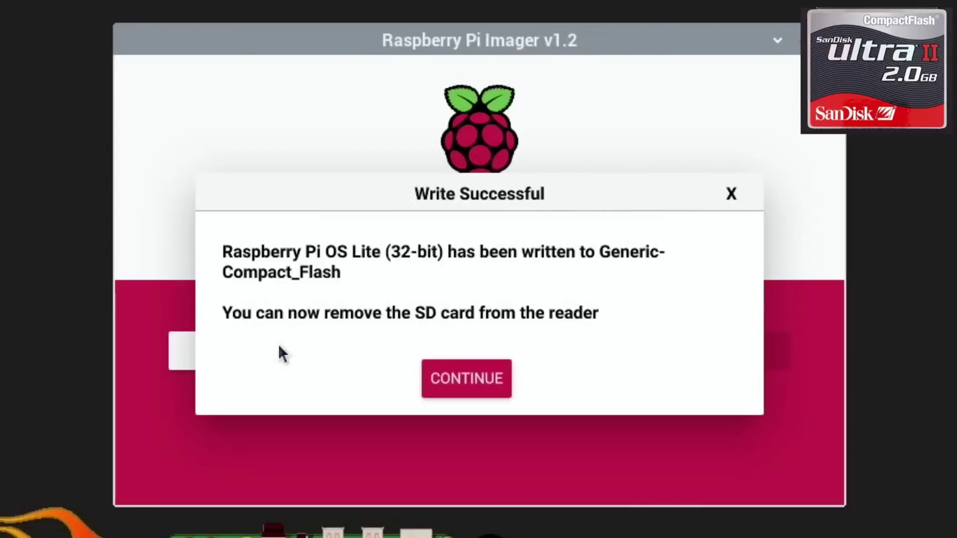
left_click(451, 368)
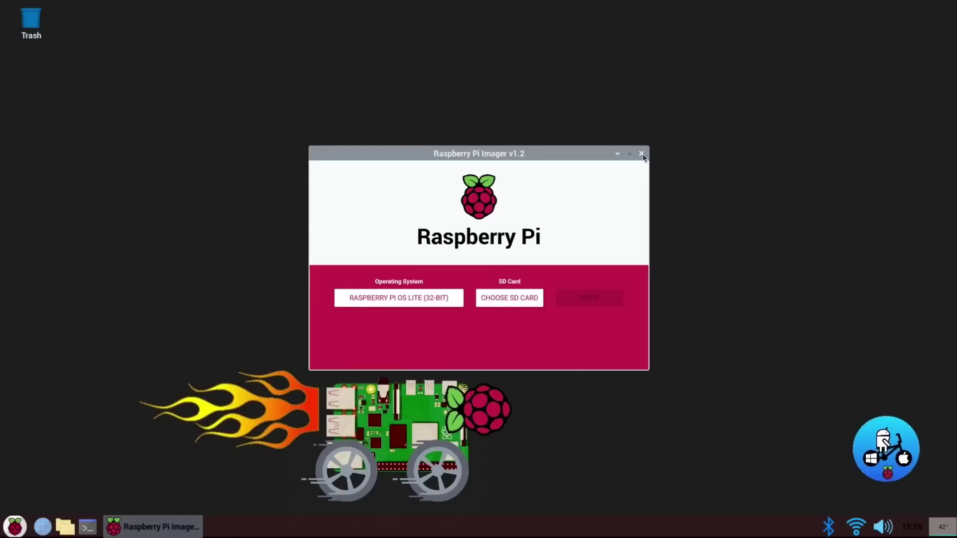
Step: Close Imager and browse anonymously to WDMyCloud's Public share, into the 'usb boot 14 files' folder
left_click(641, 154)
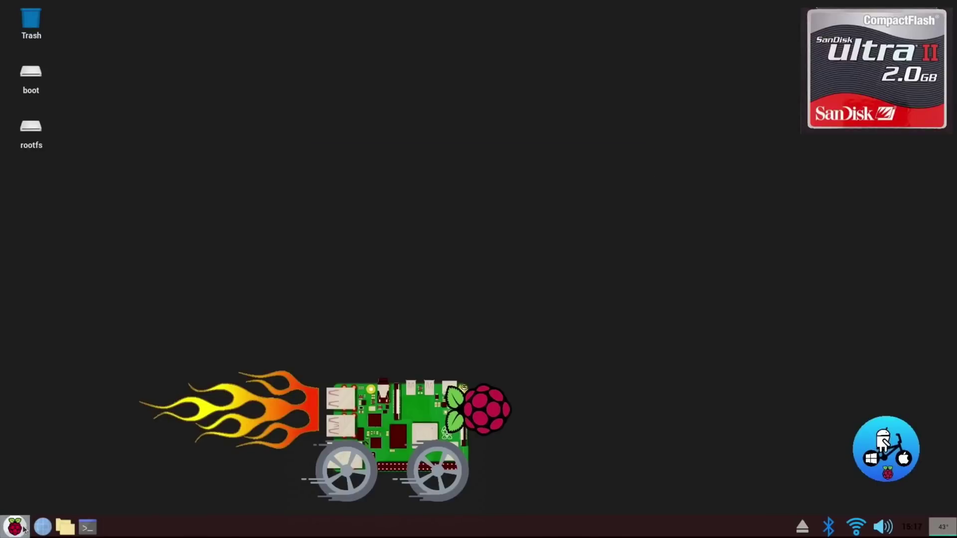
left_click(62, 523)
left_click(339, 109)
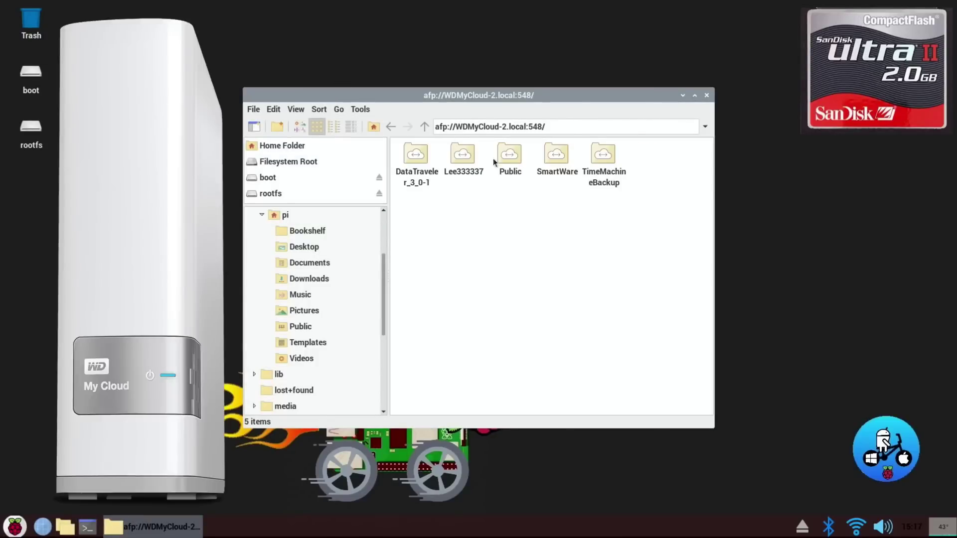
left_click(520, 158)
double_click(519, 157)
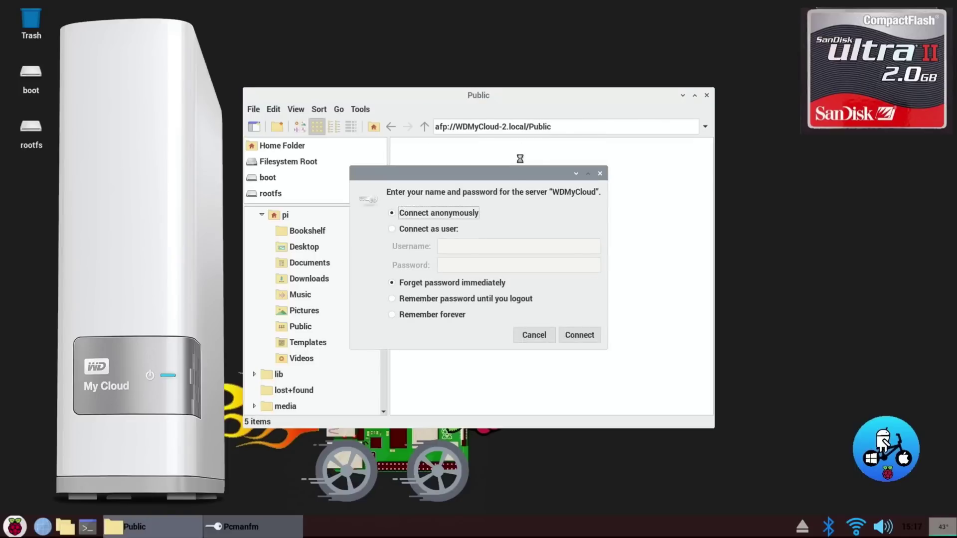
left_click(577, 331)
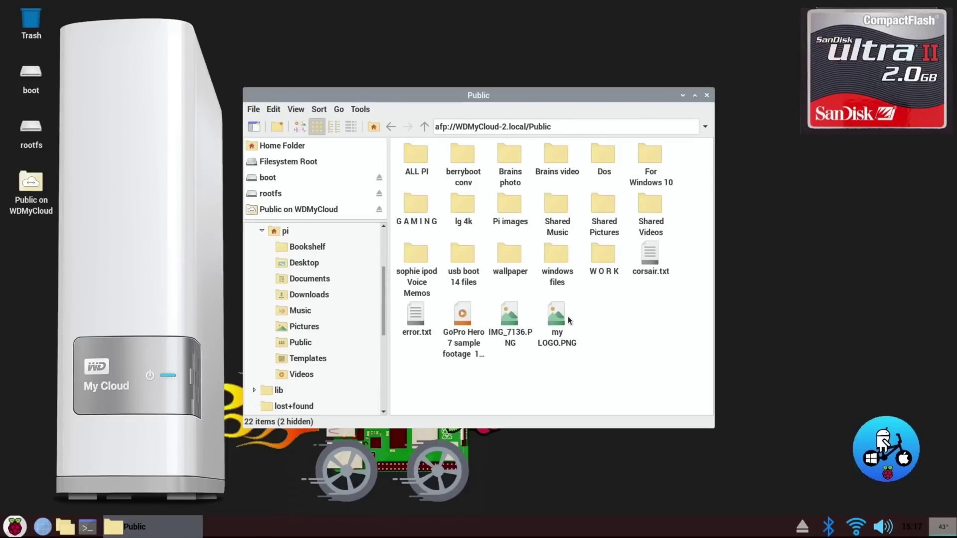
double_click(466, 259)
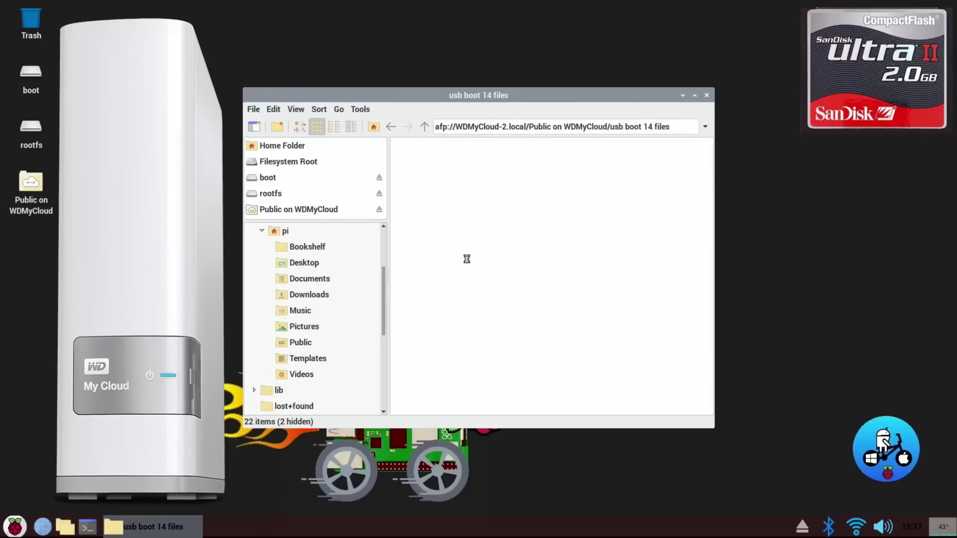
Step: Copy all 14 boot files, overwriting every existing file of the same name
left_click_drag(421, 94, 278, 44)
left_click_drag(523, 258, 26, 75)
left_click(366, 338)
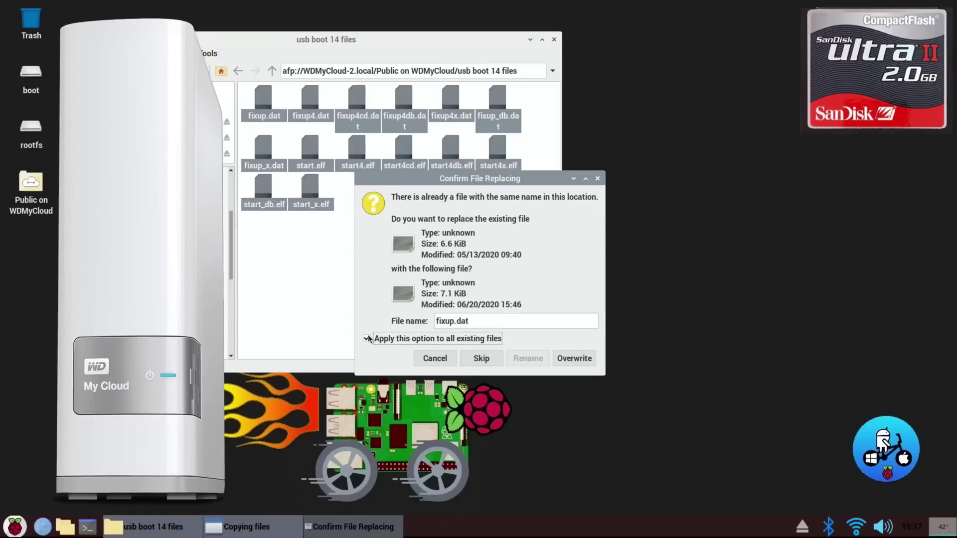
left_click(573, 358)
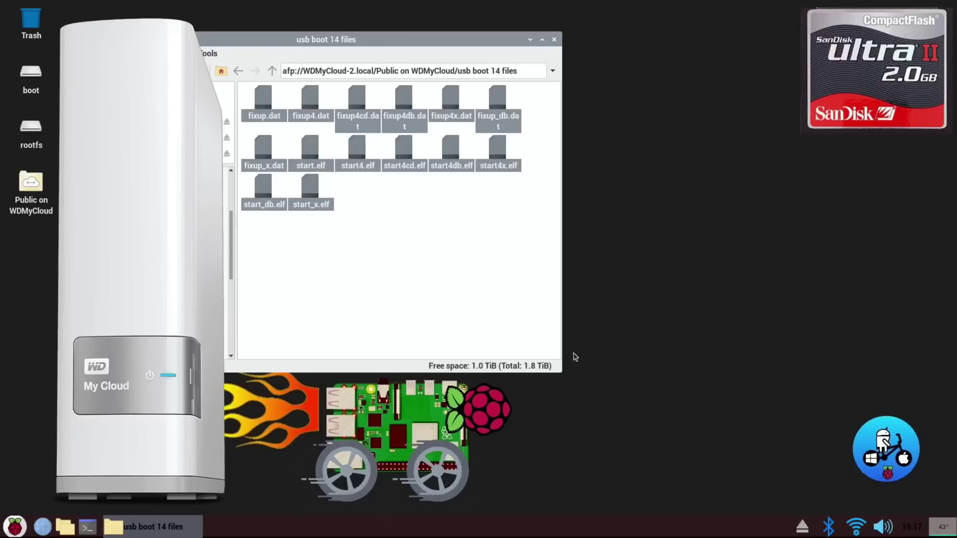
Step: Close the usb boot 14 files window and bring up the applications menu
left_click(554, 39)
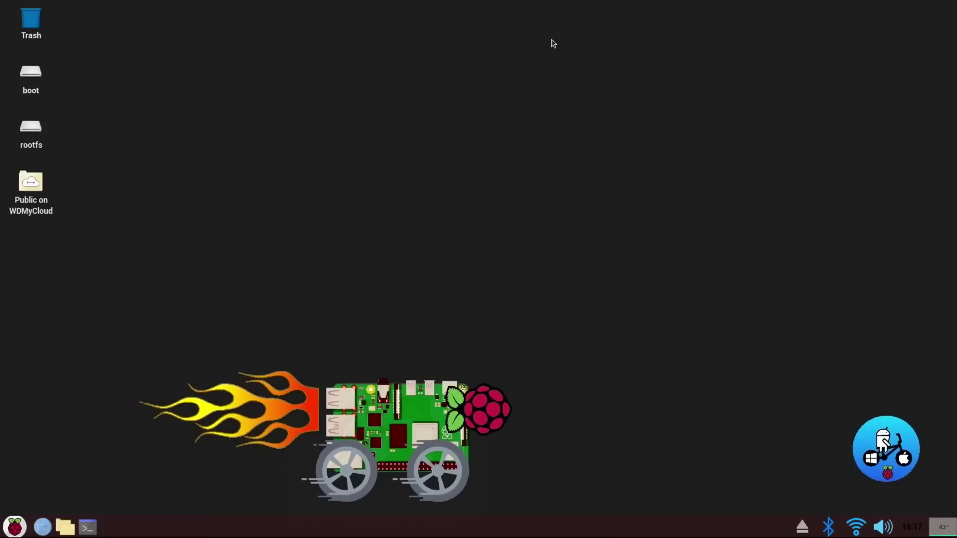
left_click(8, 533)
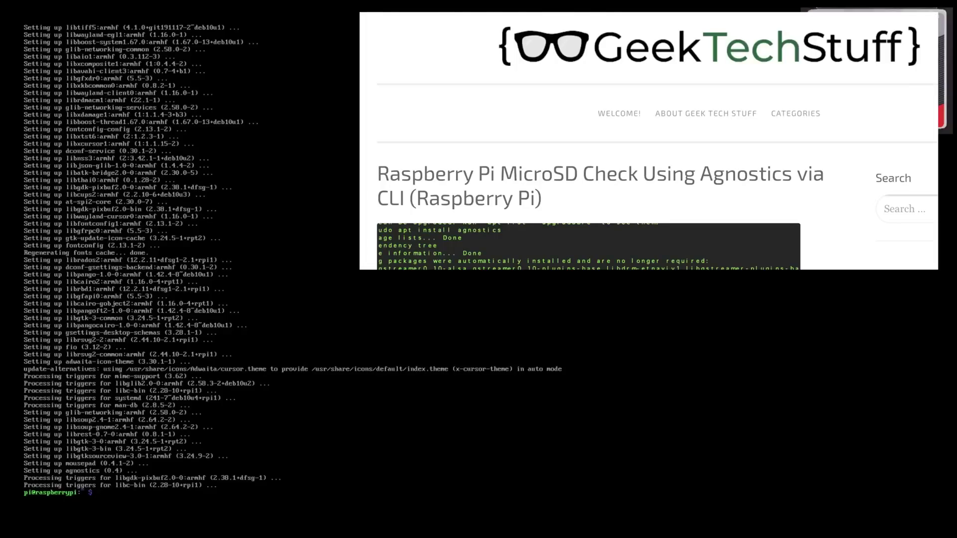
Step: Change into /usr/share/agnostics, list it with dir, and enter sh sdtest.sh
type("/usr/share/agnostics")
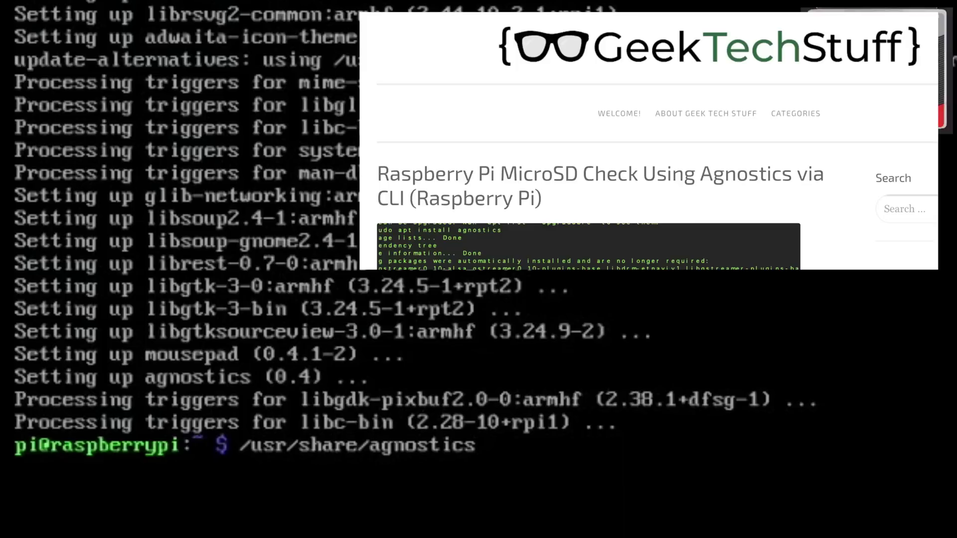
key("Return")
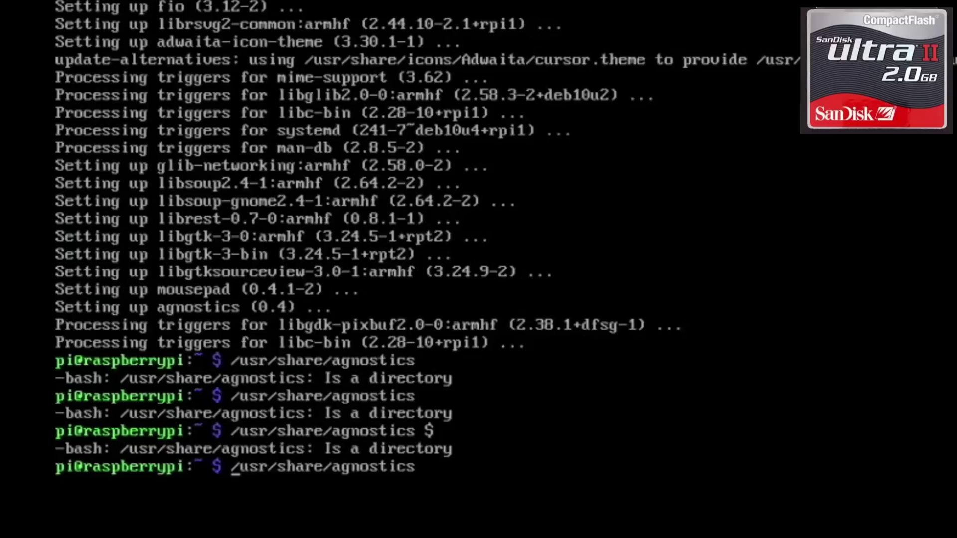
type("cd")
key("Return")
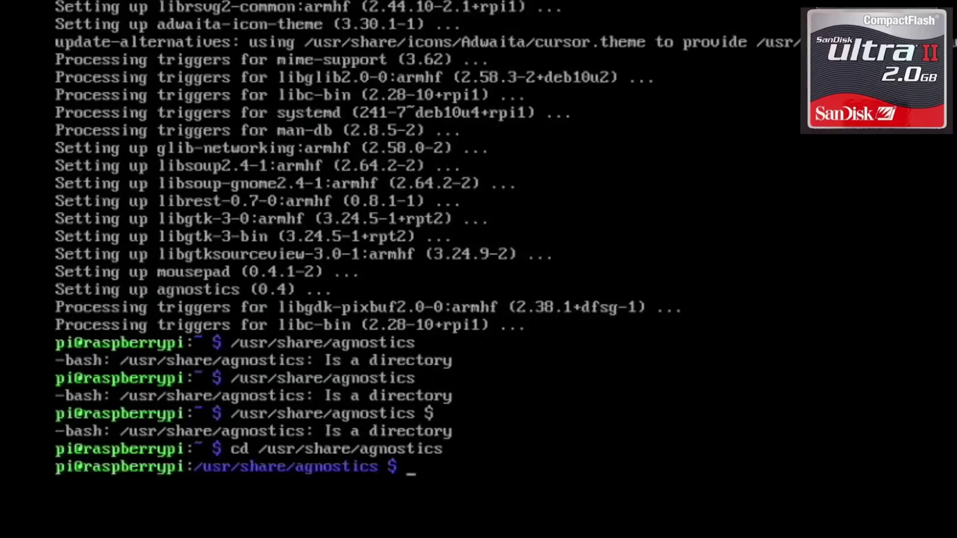
type("dir")
key("Return")
type("sh ")
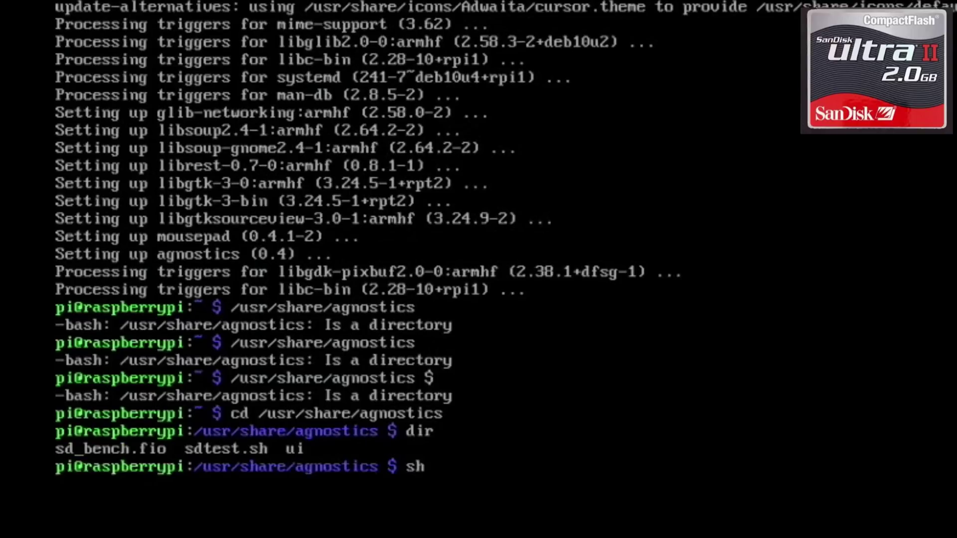
type("sdtest")
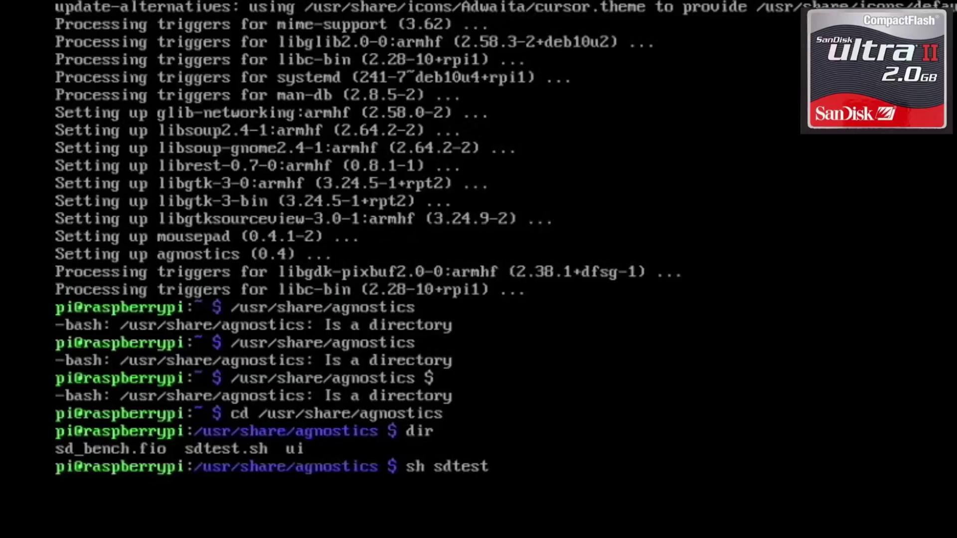
type(".sh")
Step: Run sh sdtest.sh to speed-test the CompactFlash card
key("Return")
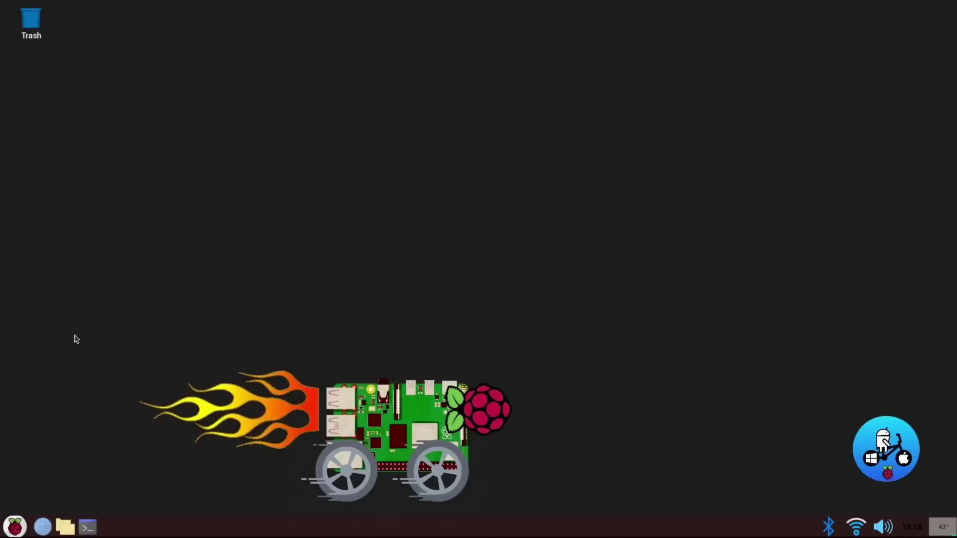
Step: Copy the three Sandisk Extreme result lines and paste them on a blank line under 'Pi 4 4GB v1.1'
left_click(64, 527)
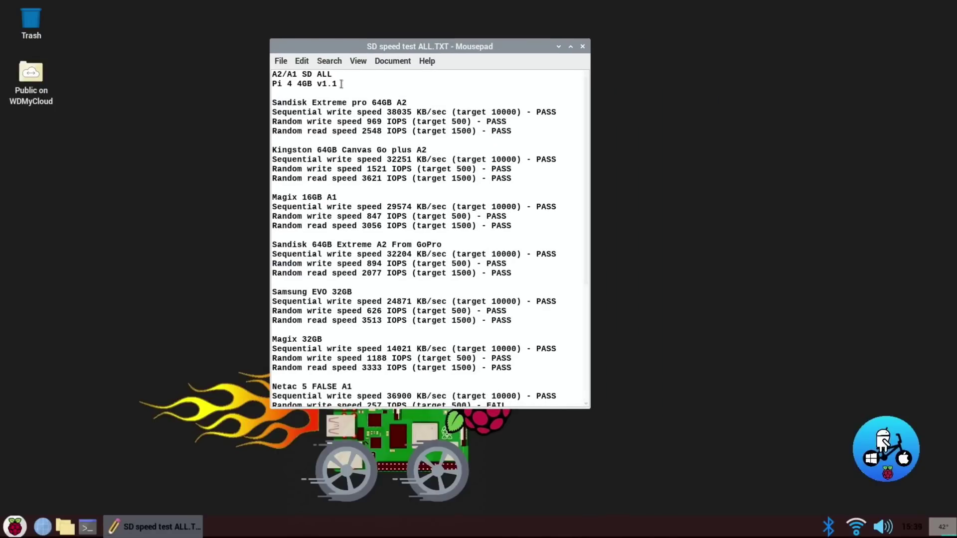
key("Return")
key("Return")
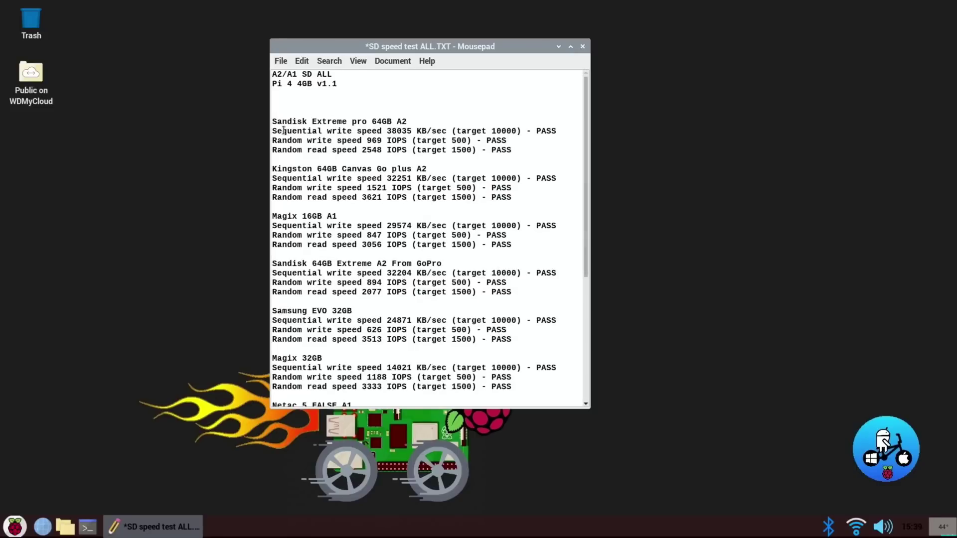
left_click_drag(272, 130, 511, 150)
key("ctrl+c")
left_click(325, 103)
right_click(324, 103)
left_click(353, 169)
Step: Add the heading 'Sandisk Ultra 2 2GB compact flash' above the pasted lines
left_click(275, 94)
key("Return")
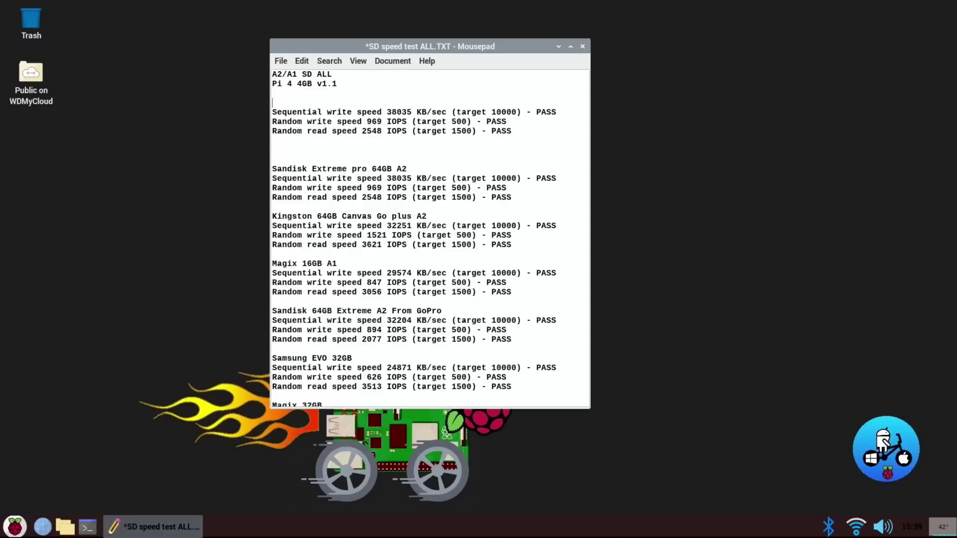
type("Sandisk Ultra 2 2GB compact flash")
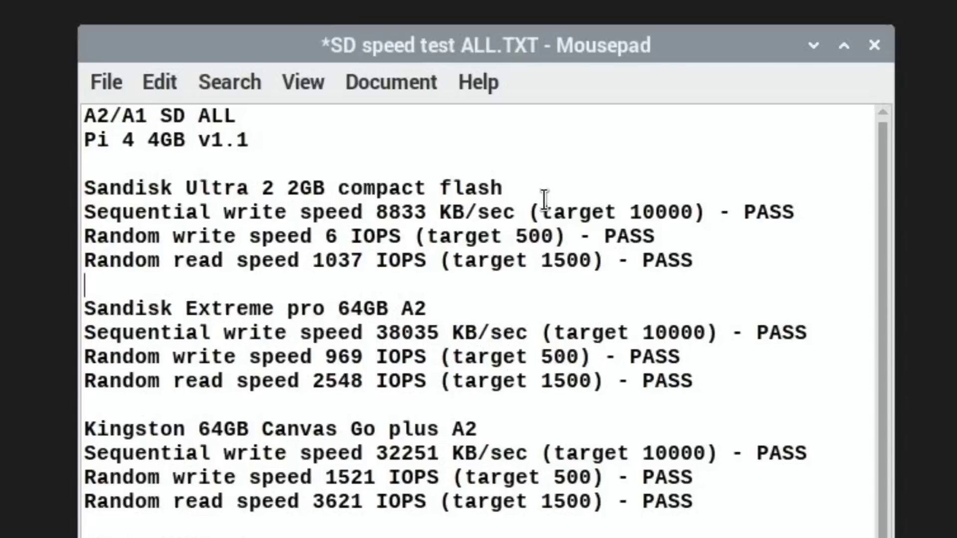
Step: Correct the Sandisk Ultra 2 2GB entry's 8833 write-speed line result, then review the eight-card comparison
left_click(804, 211)
key("Delete")
key("BackSpace")
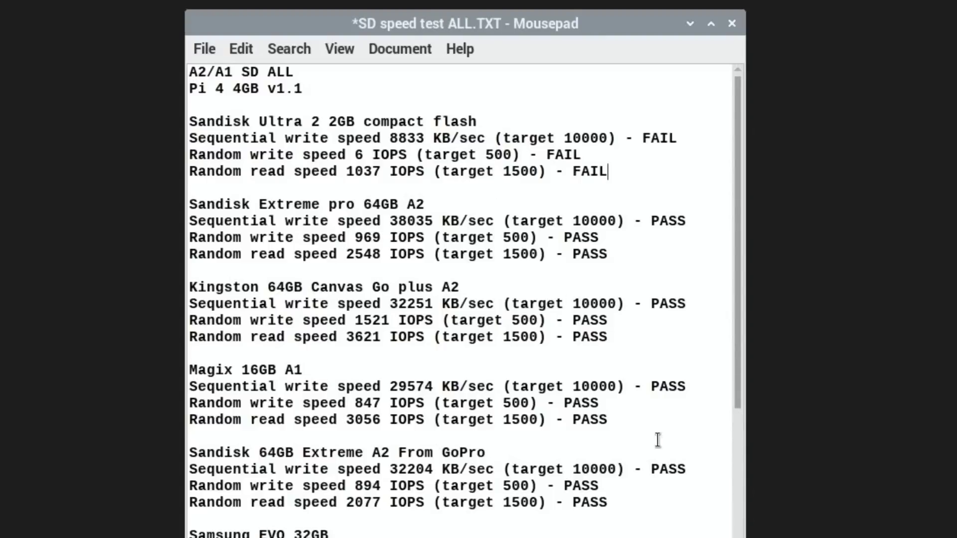
scroll(465, 300, "down", 8)
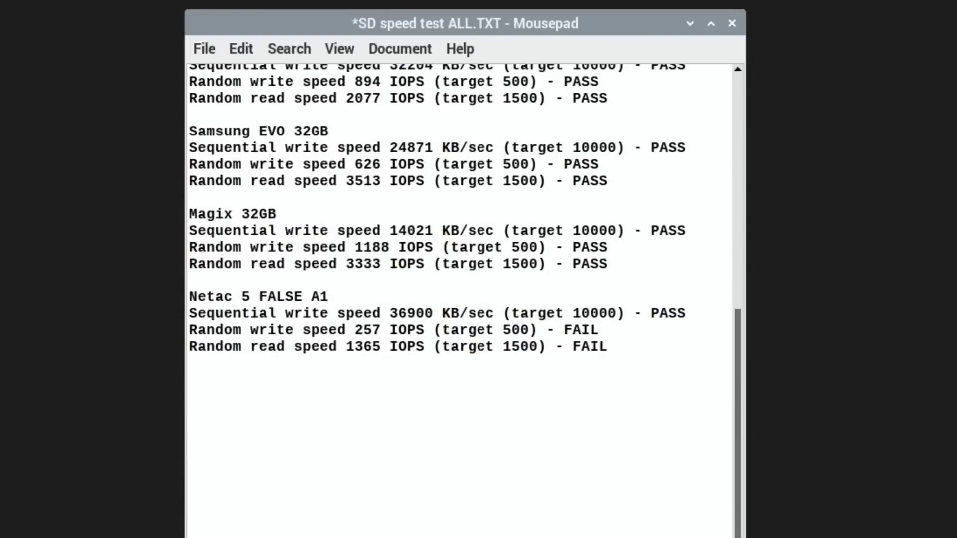
left_click(737, 129)
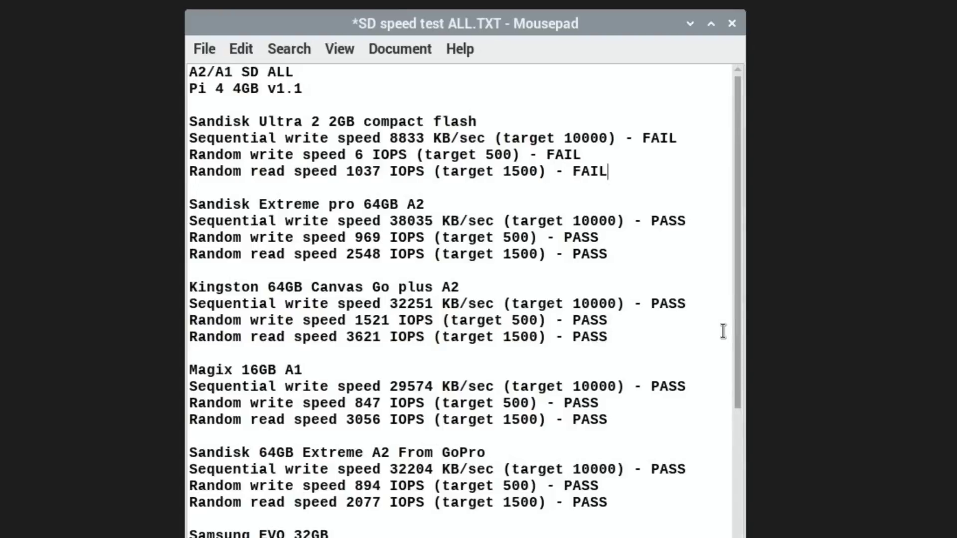
left_click_drag(734, 343, 707, 321)
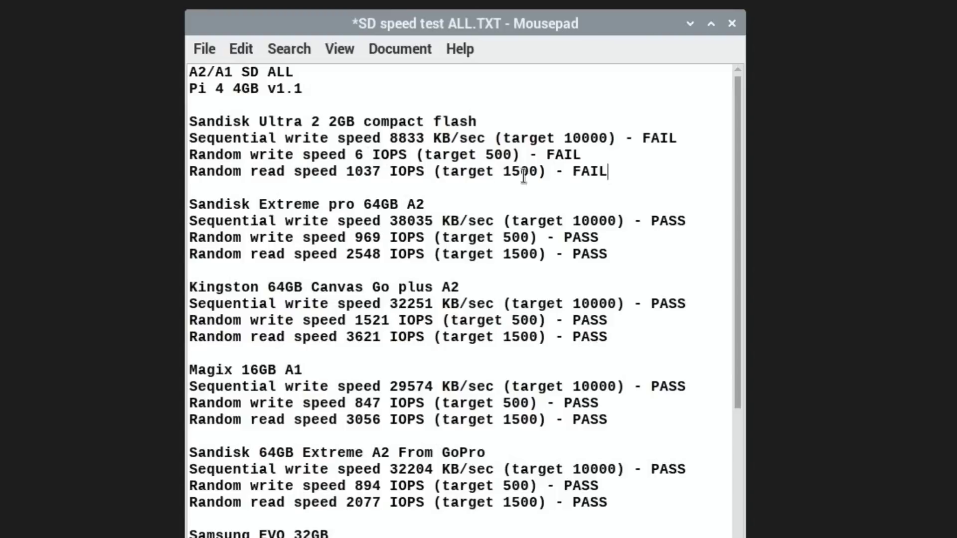